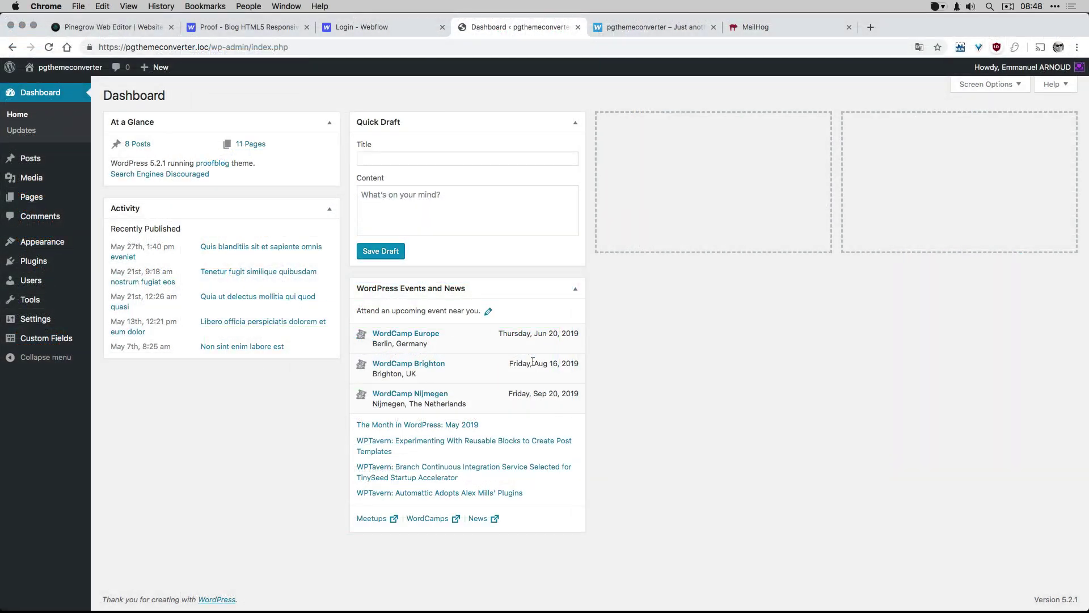
Open the installed plugins list and view the details of the Advanced Custom Fields plugin
left_click(48, 269)
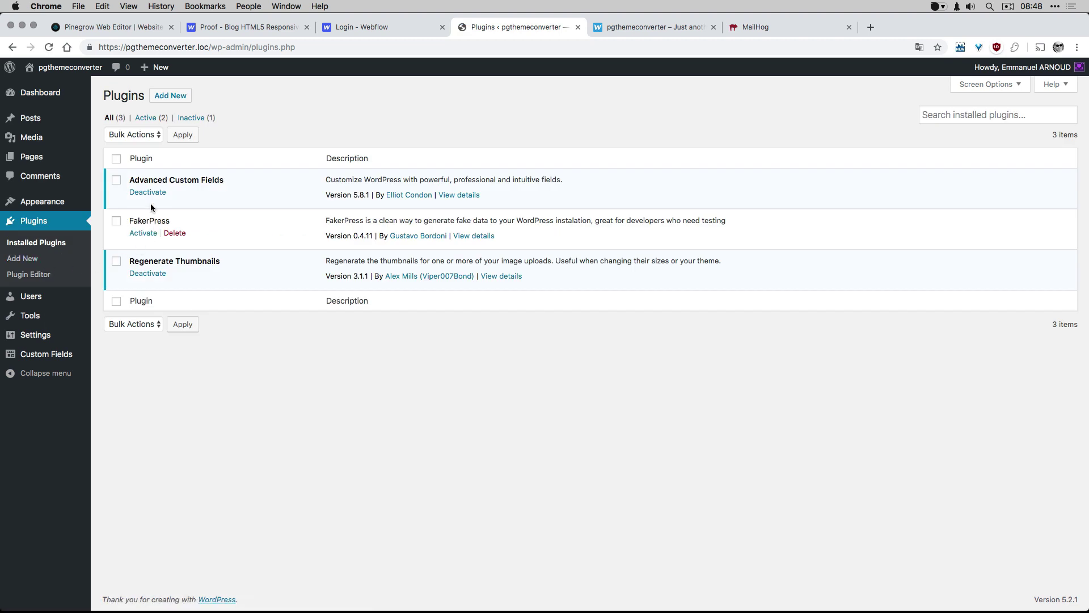
left_click_drag(128, 180, 226, 181)
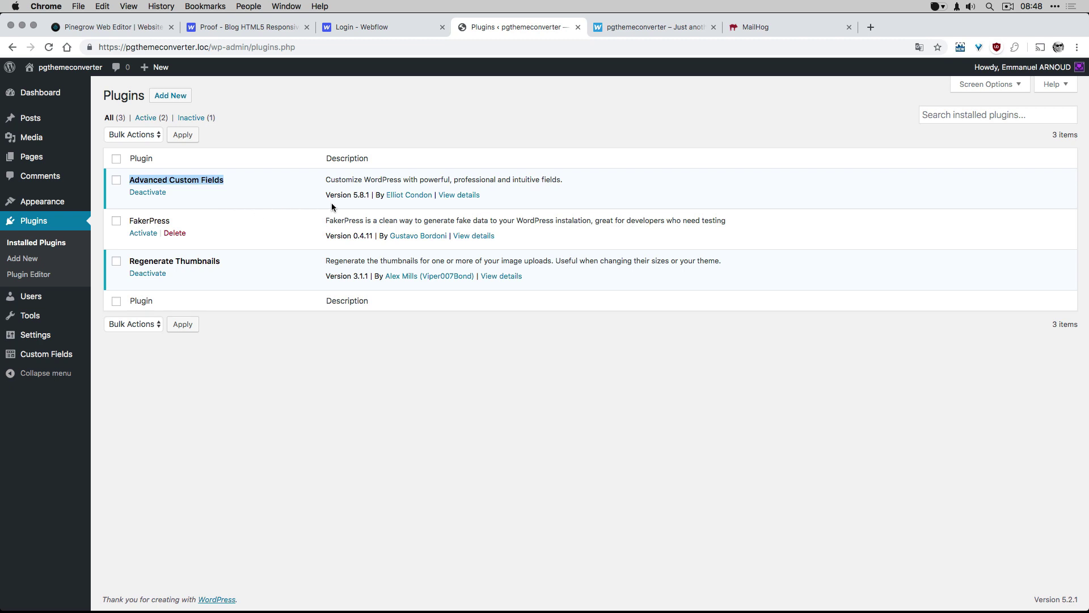
left_click(457, 196)
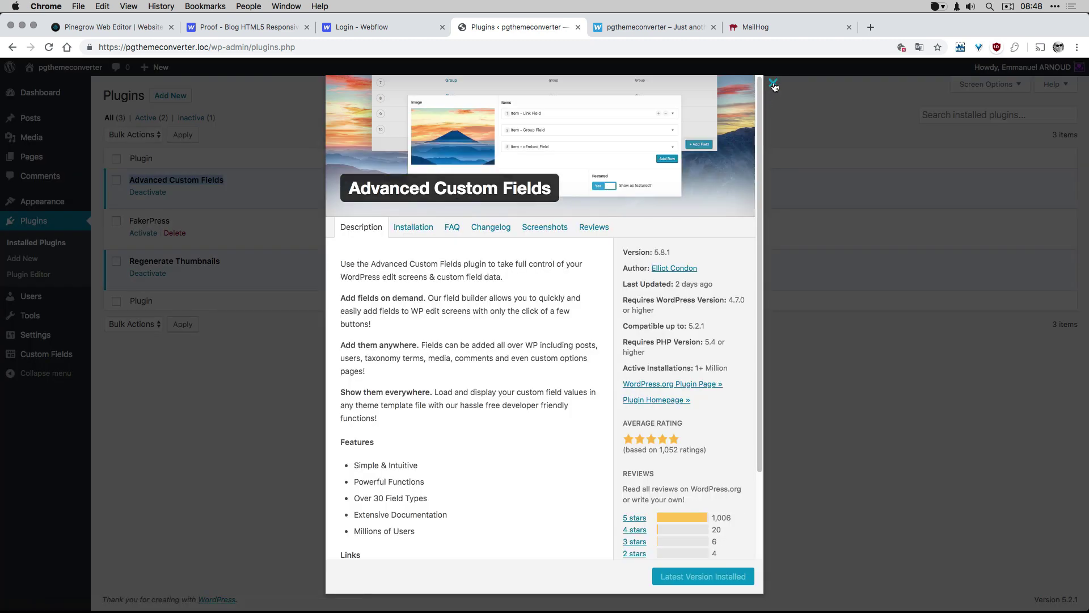
left_click(773, 83)
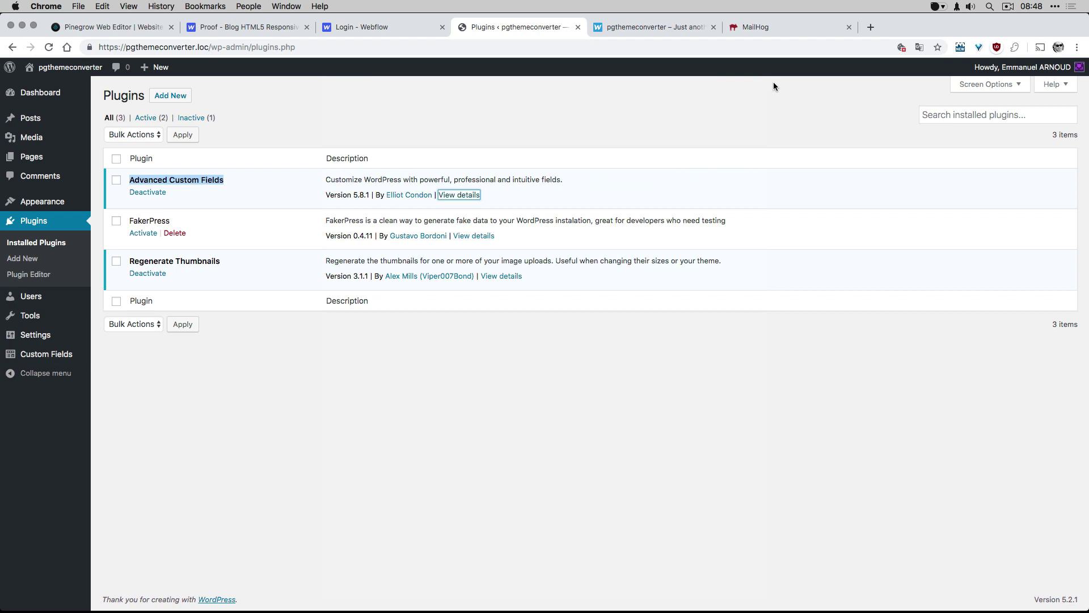
left_click(633, 193)
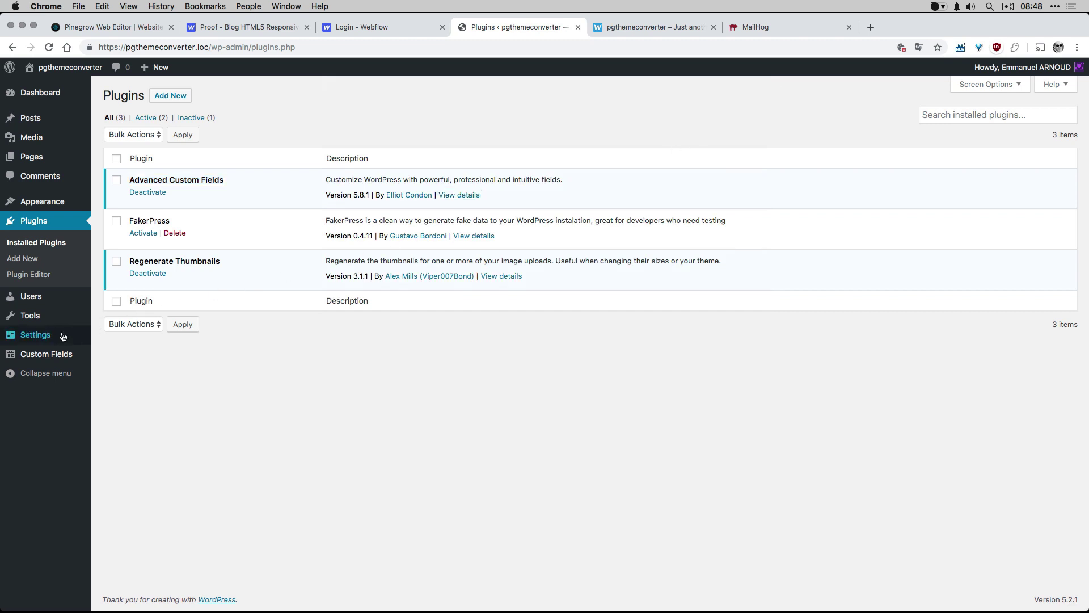
Create a new custom field group titled "Additional Features"
mouse_move(50, 339)
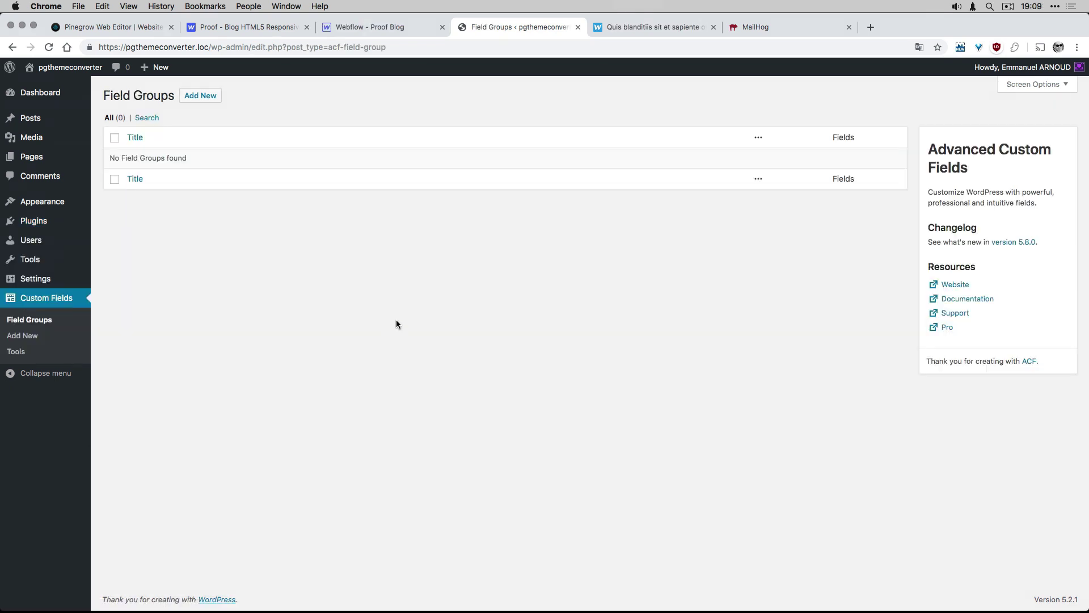
left_click(193, 95)
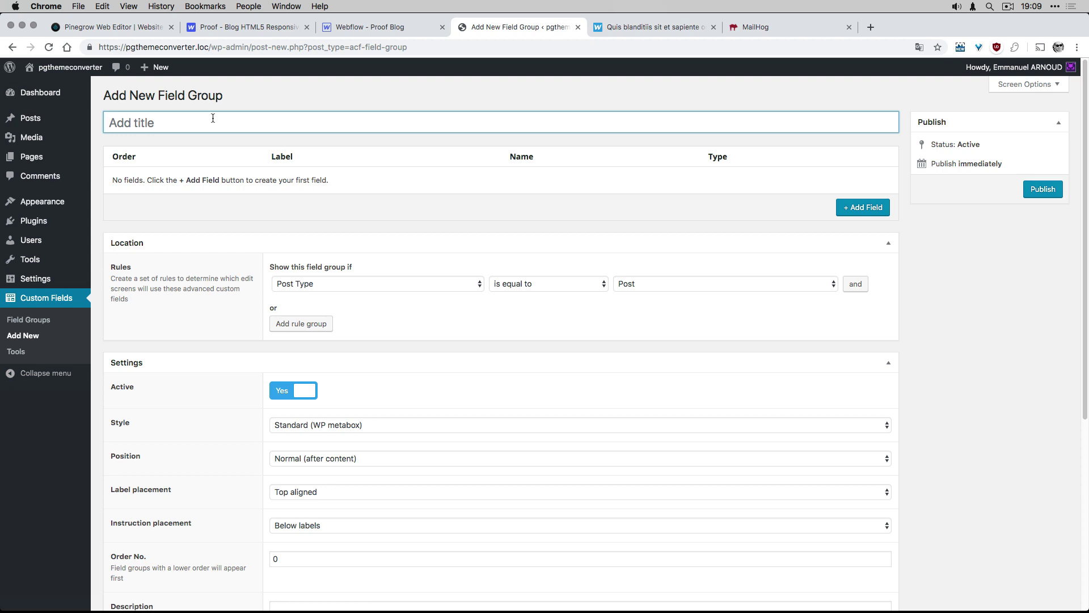
type("Additional Fea")
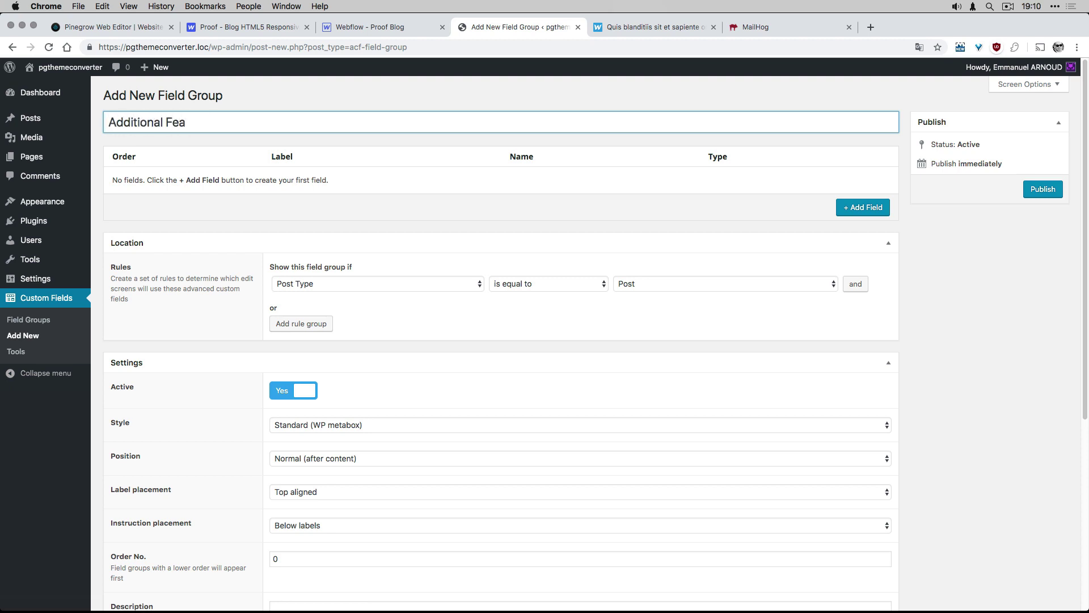
type("tures")
Add a field labelled "Suggested Stories" to the group and set its field name to pgpb_suggested_stories
left_click(861, 207)
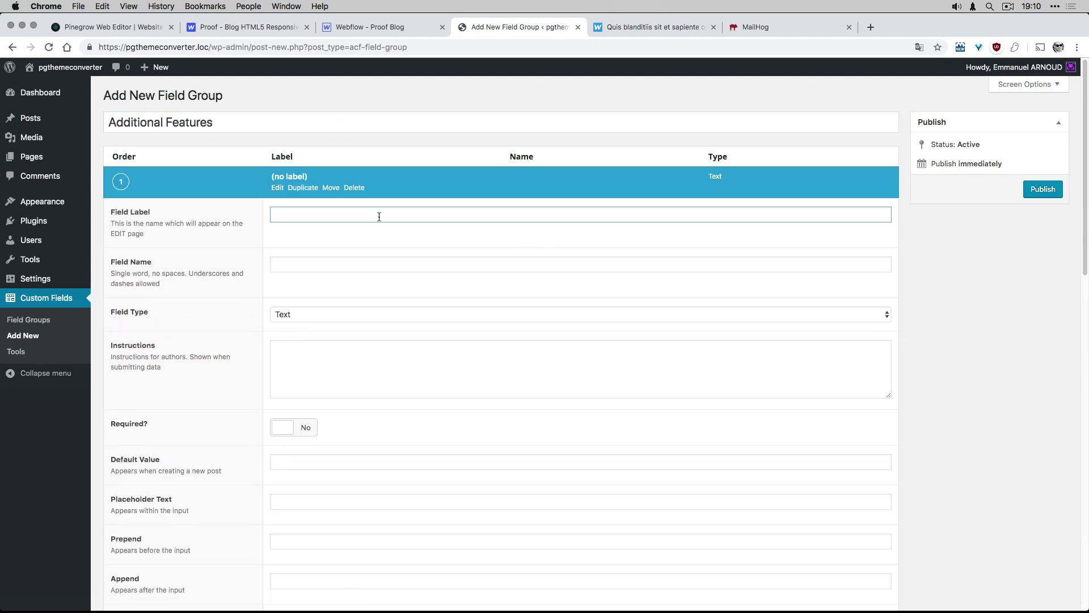
type("Suggested Stories")
key("Tab")
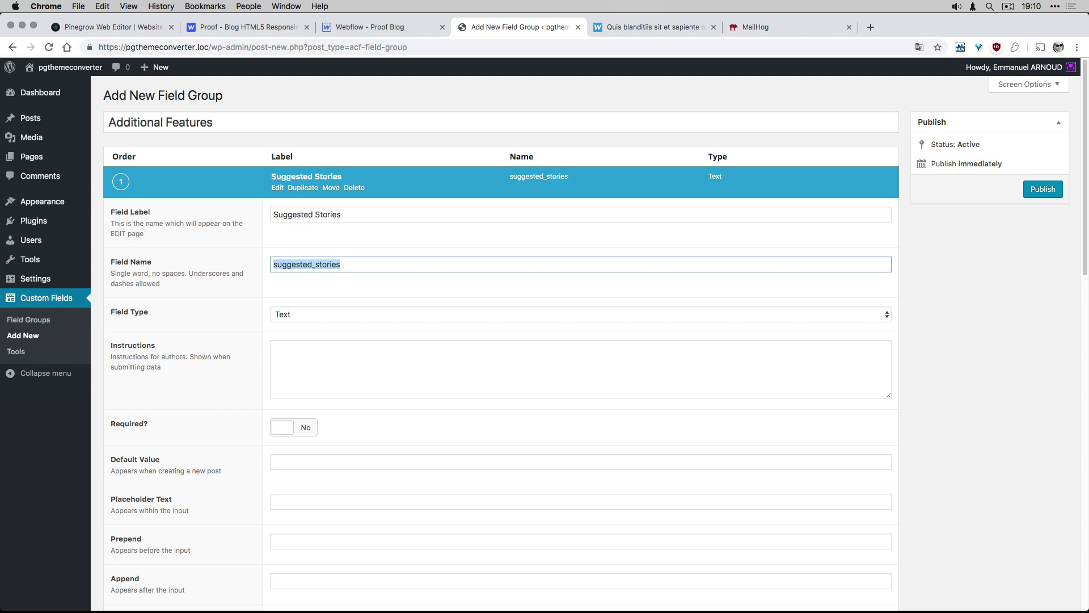
left_click(272, 265)
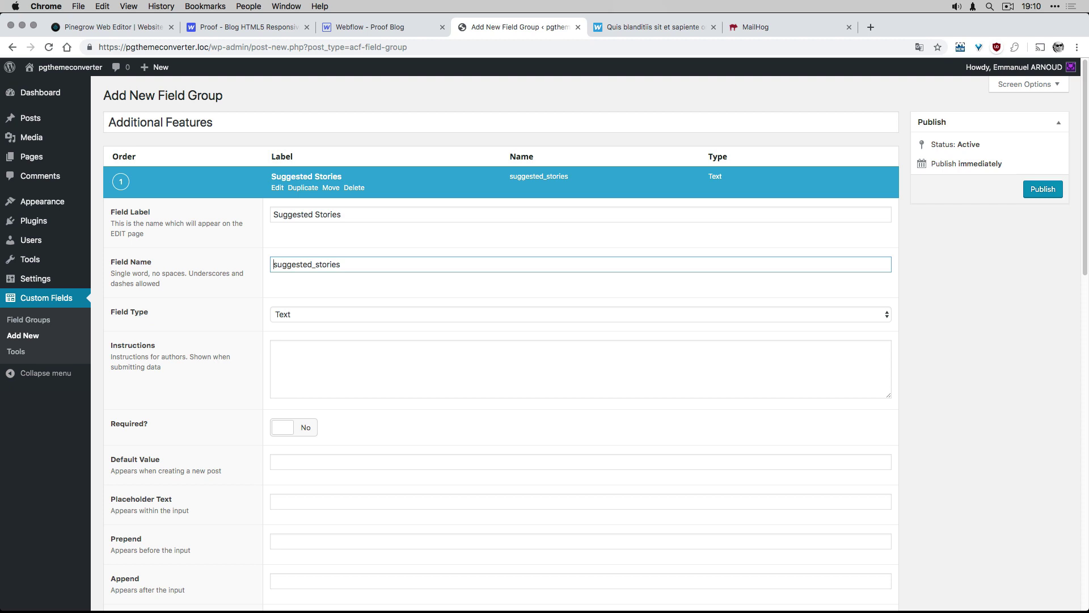
type("pgpb_")
Set the field's type to Relationship and its instructions to "Select your suggested stories"
left_click(410, 314)
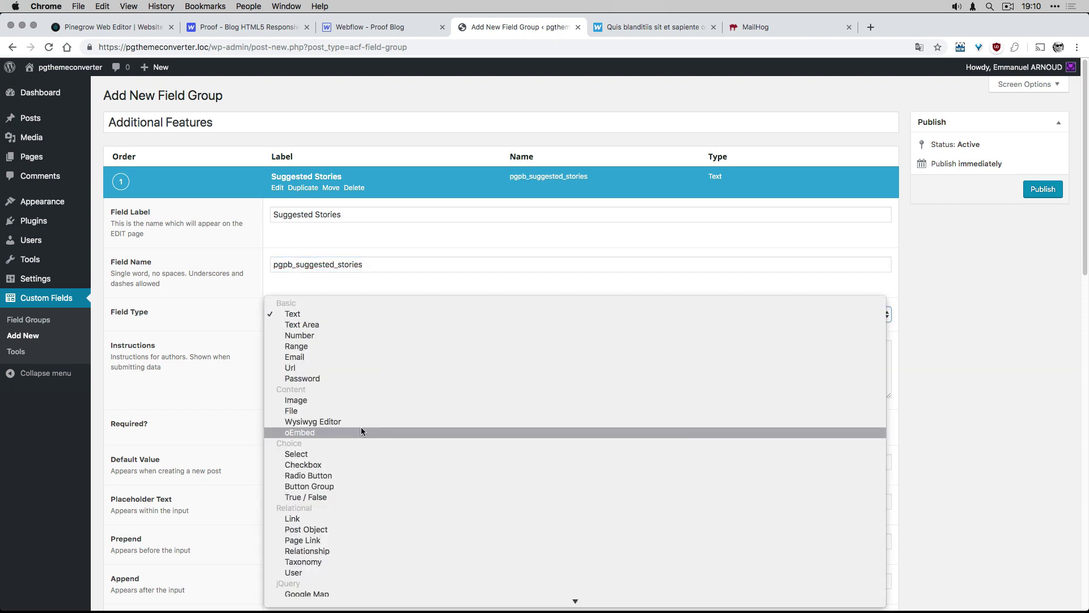
scroll(333, 517, "down", 2)
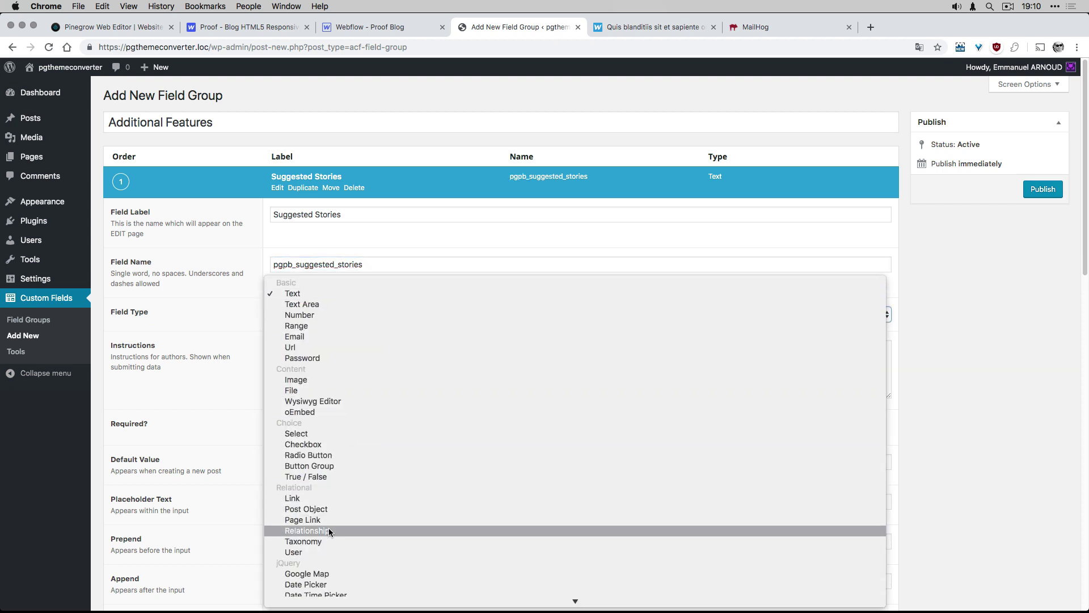
left_click(329, 529)
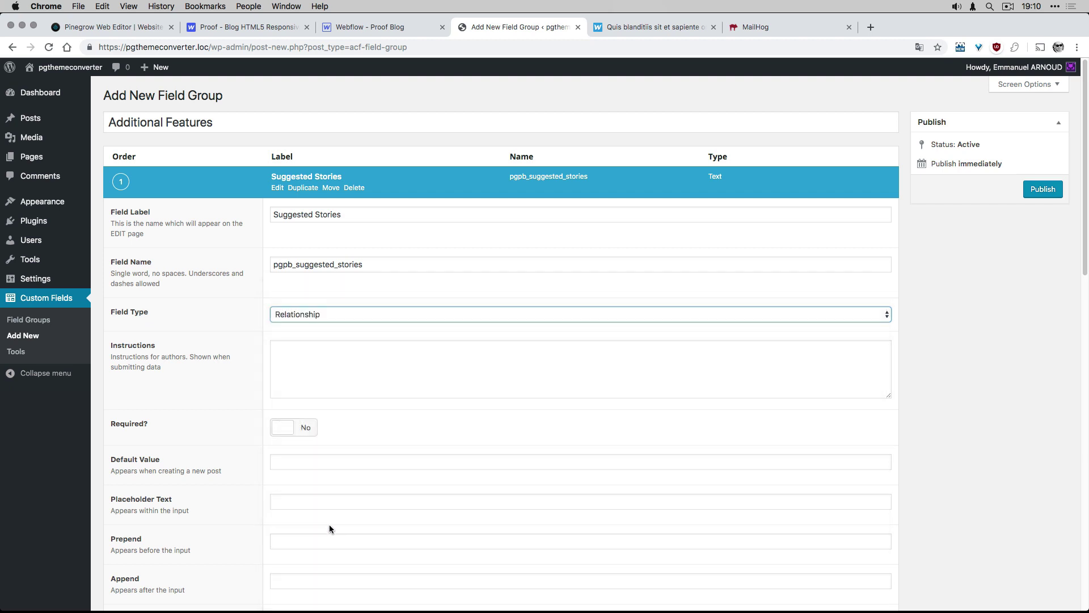
left_click(312, 367)
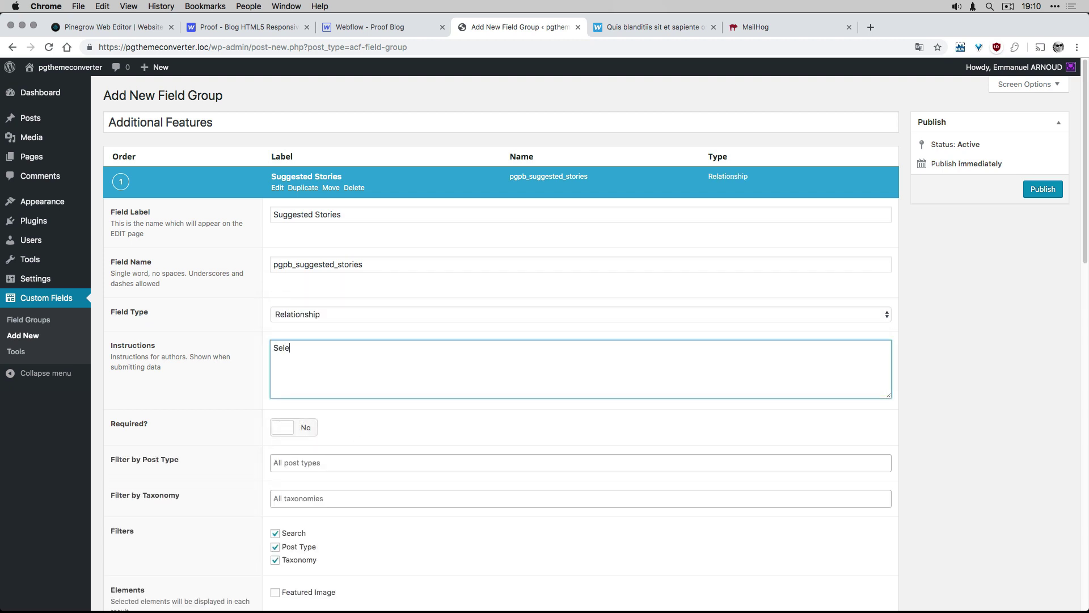
type("Select your suggested stories")
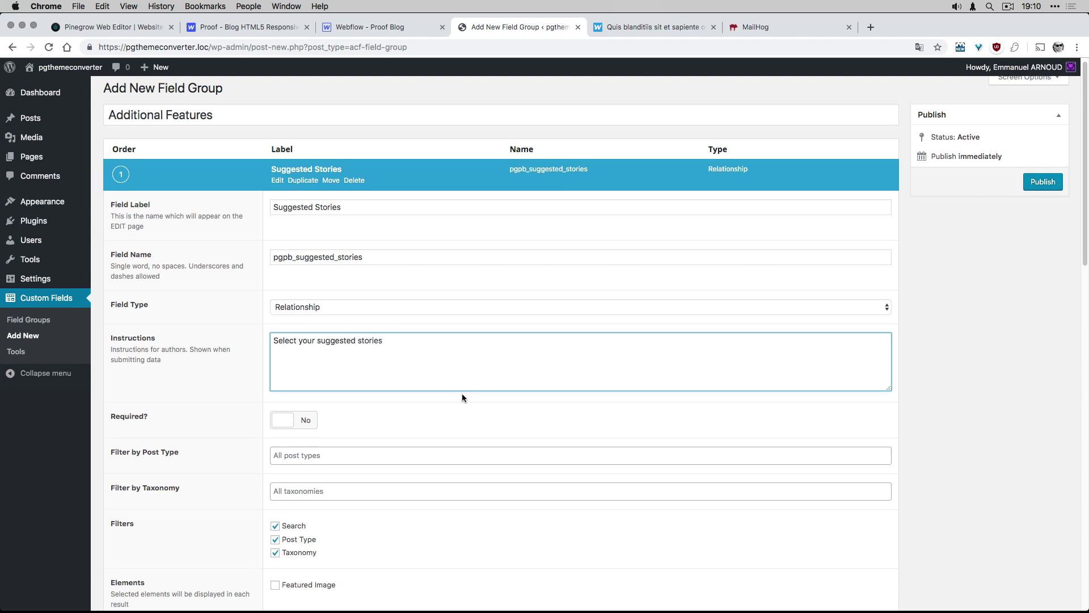
Filter the relationship field by the Post post type
scroll(462, 394, "down", 3)
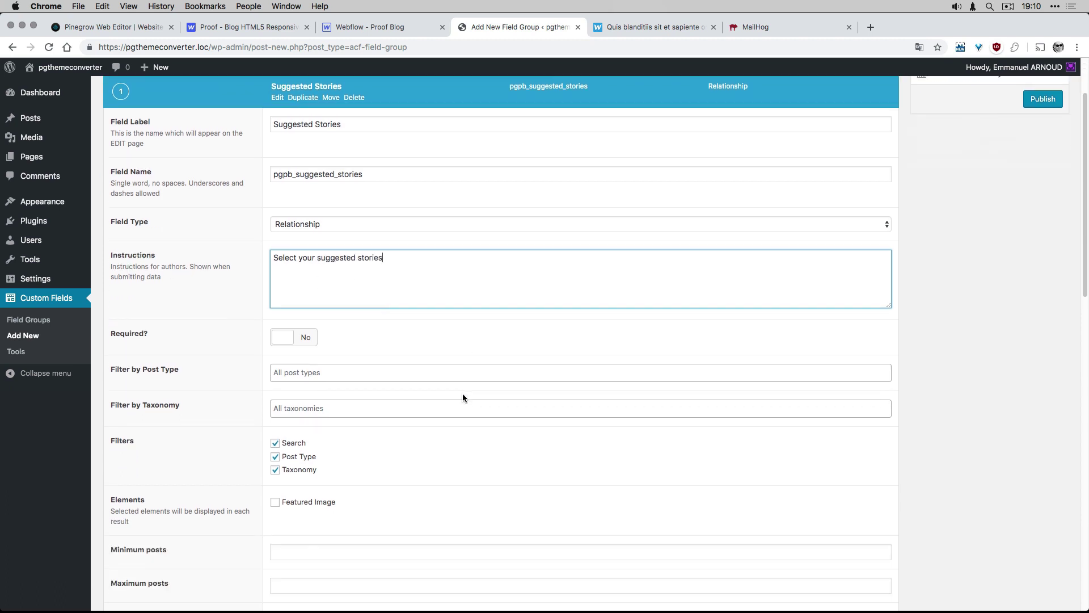
left_click(297, 375)
left_click(286, 391)
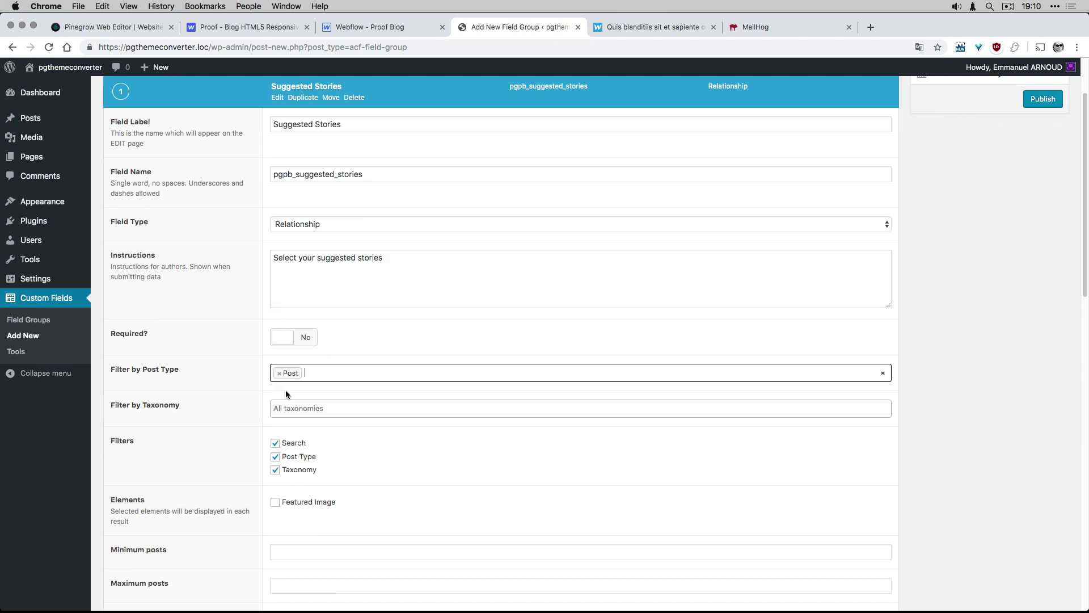
Review the remaining field, location and group settings, and publish the Additional Features field group
scroll(342, 318, "down", 5)
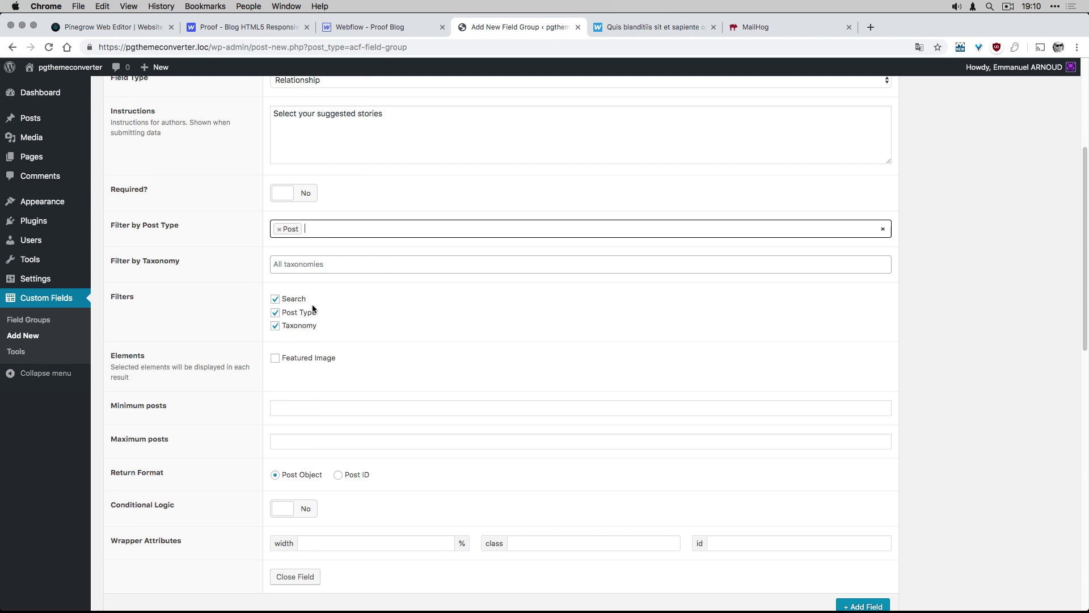
scroll(310, 375, "down", 2)
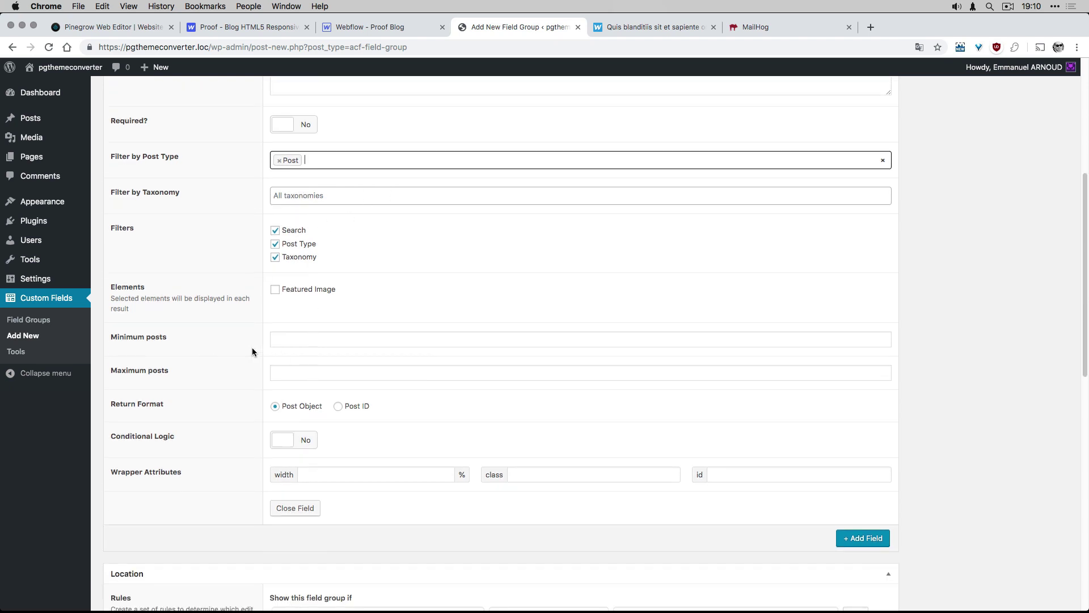
scroll(277, 351, "down", 3)
scroll(277, 352, "down", 8)
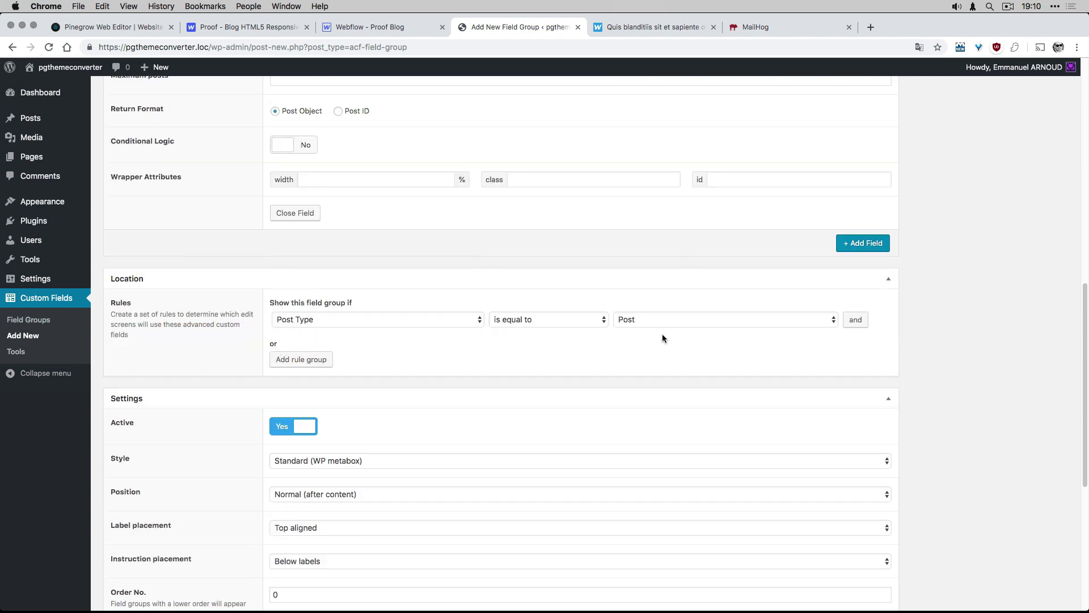
scroll(607, 356, "down", 10)
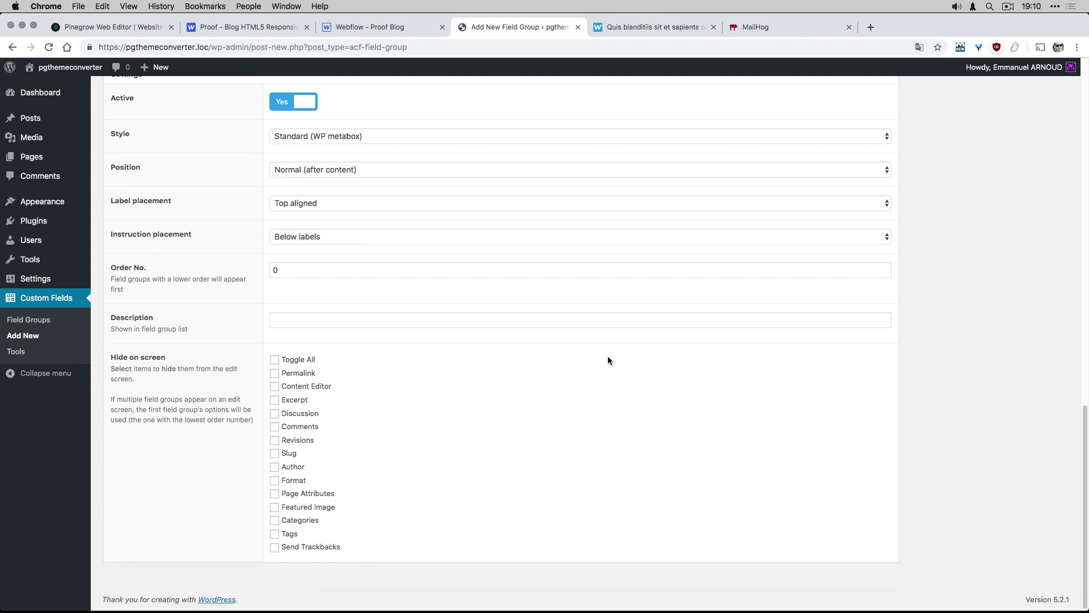
scroll(608, 355, "up", 20)
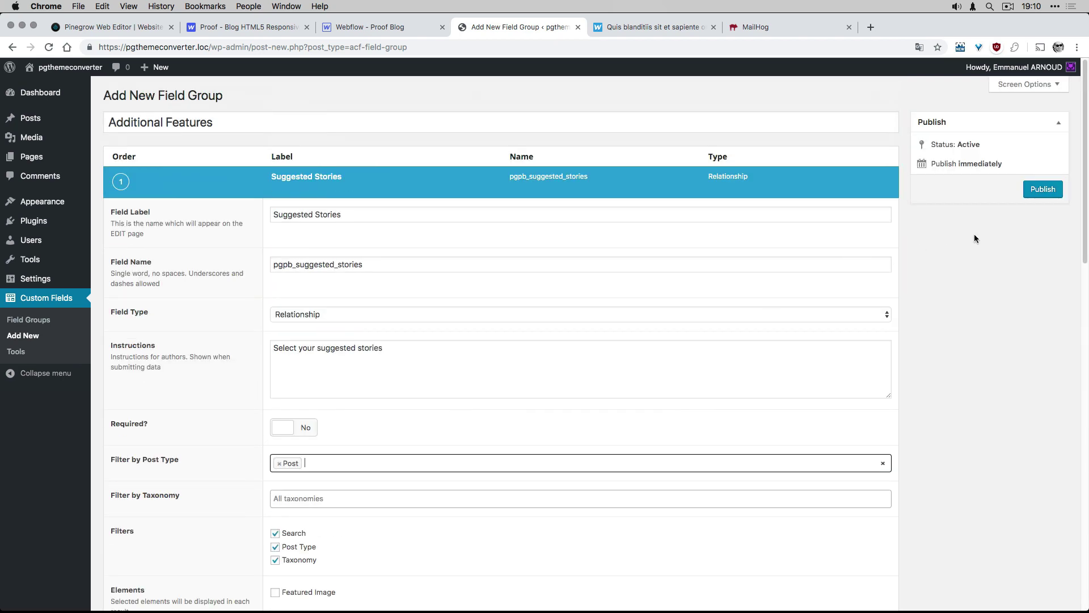
left_click(1042, 189)
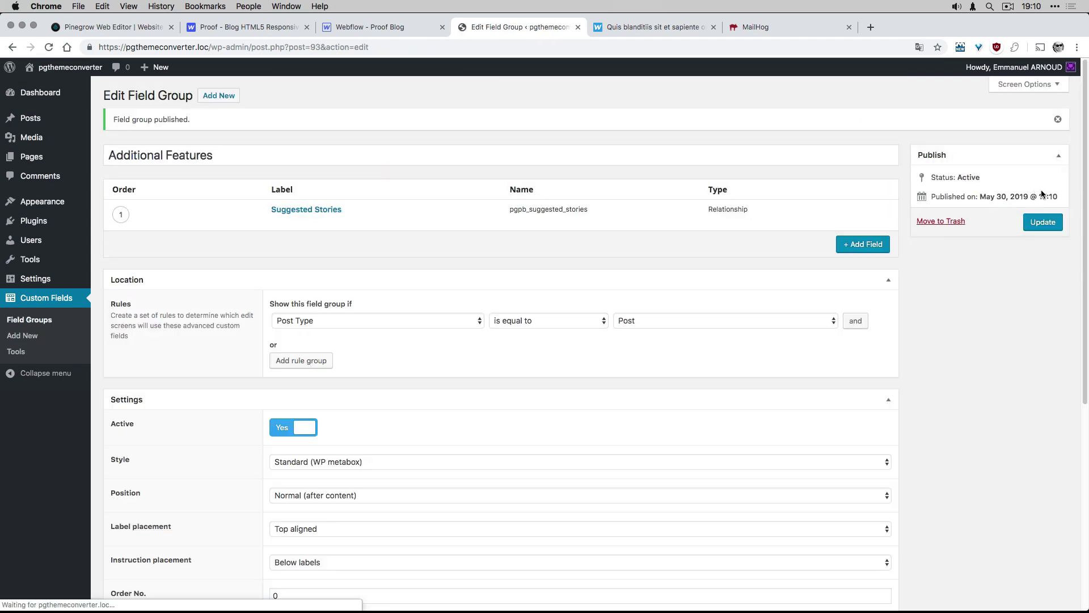
Open the post "Quis blanditiis sit et sapiente omnis eveniet" for editing at its Additional Features section
mouse_move(34, 121)
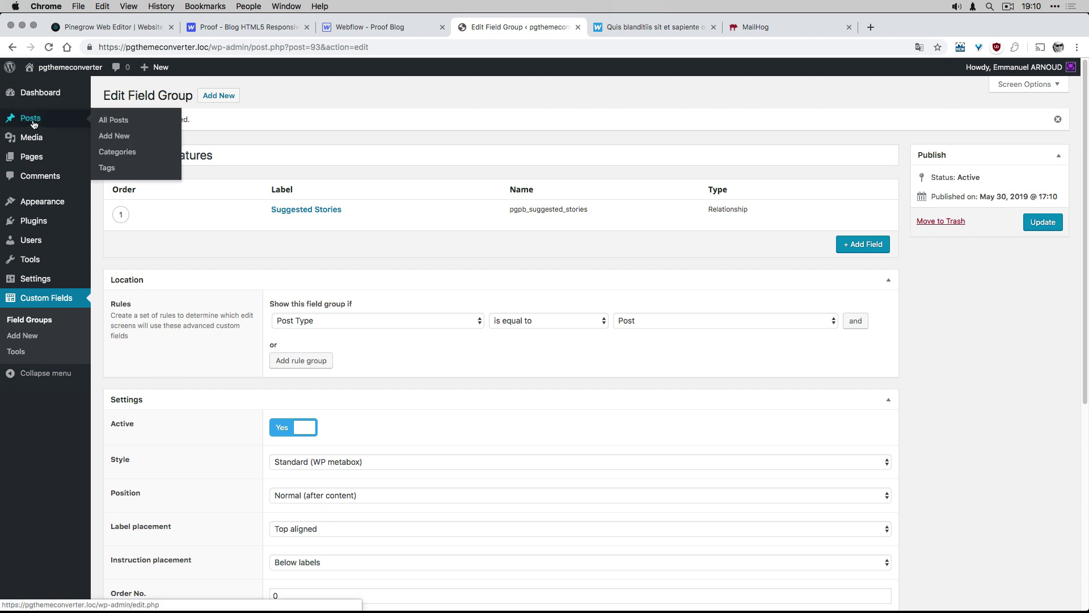
left_click(109, 122)
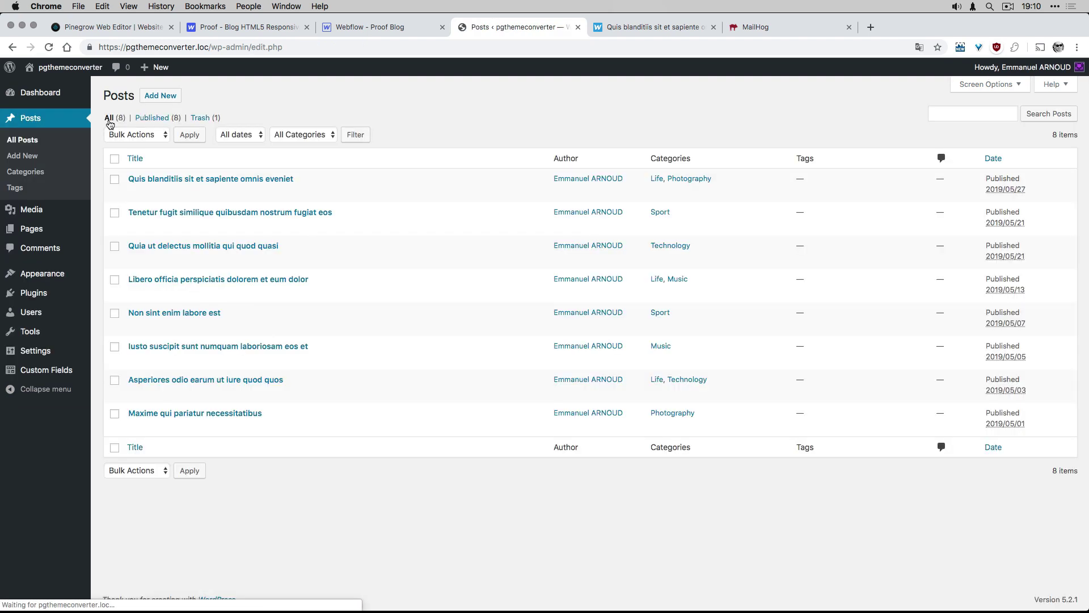
left_click(233, 180)
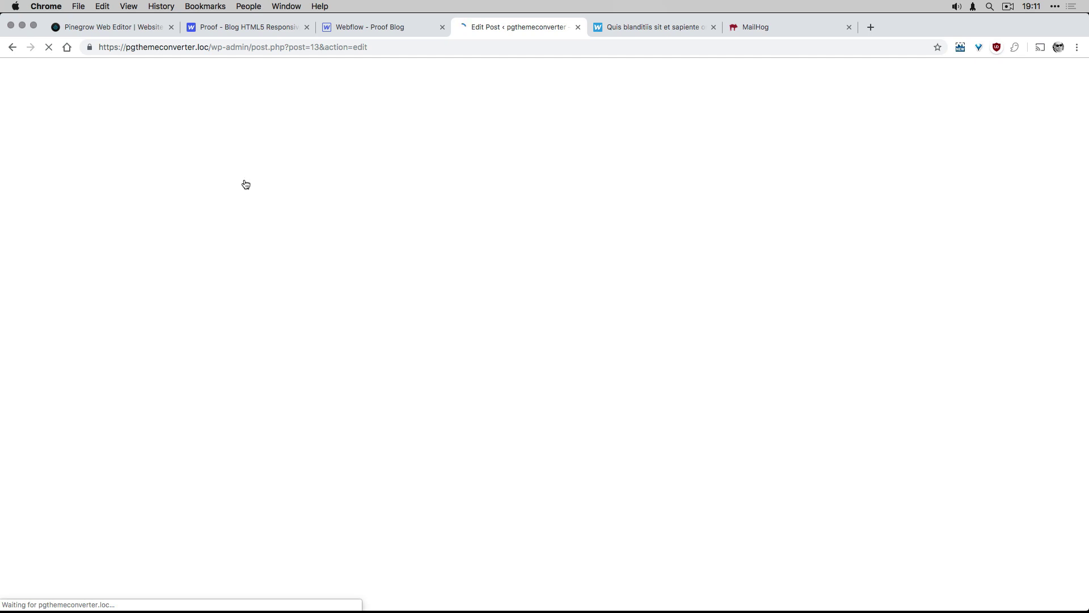
scroll(292, 204, "down", 5)
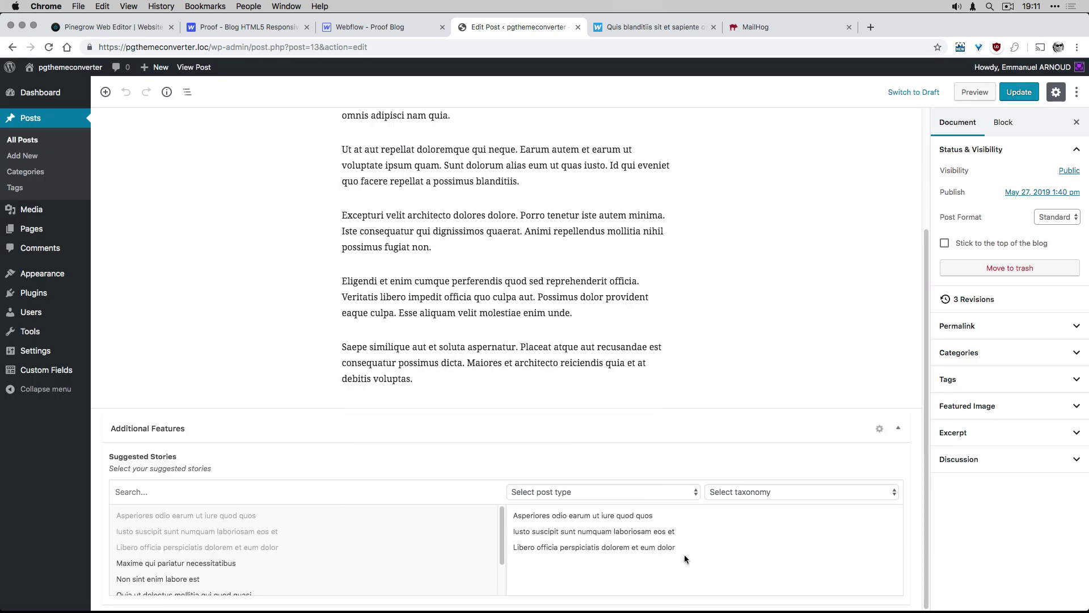
In Suggested Stories, replace "Asperiores odio earum ut iure quod quos" with "Quis blanditiis sit et sapiente omnis eveniet" and update the post
left_click(890, 517)
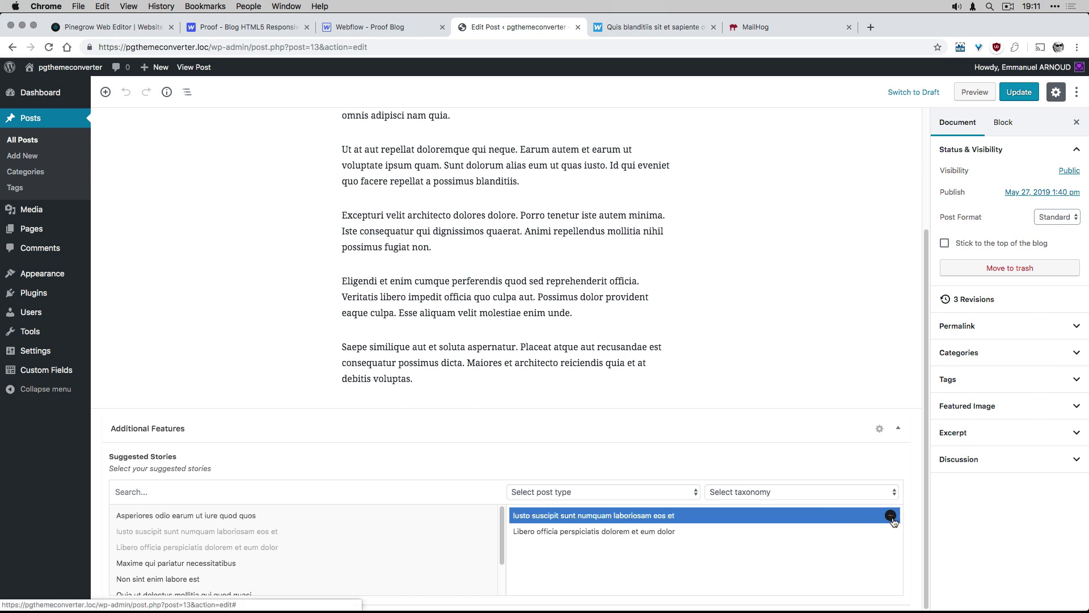
scroll(187, 574, "down", 2)
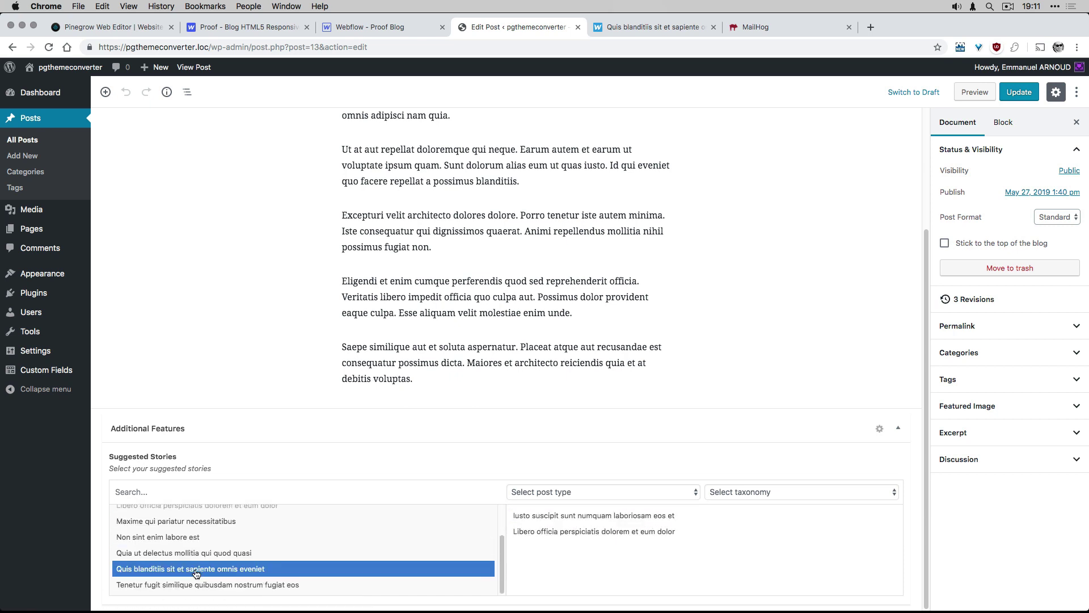
left_click(196, 570)
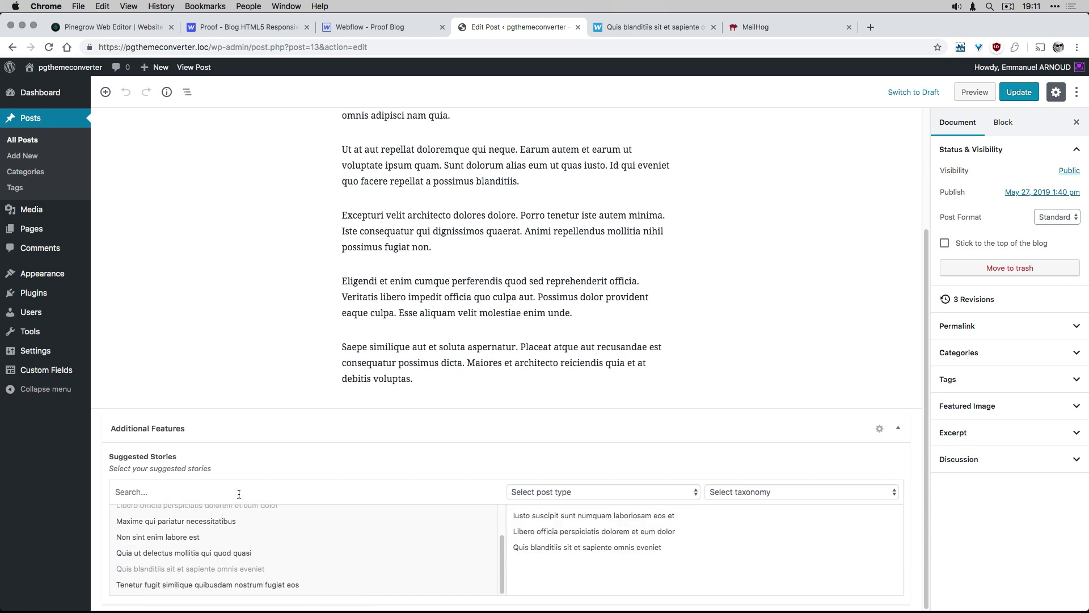
left_click_drag(108, 470, 239, 471)
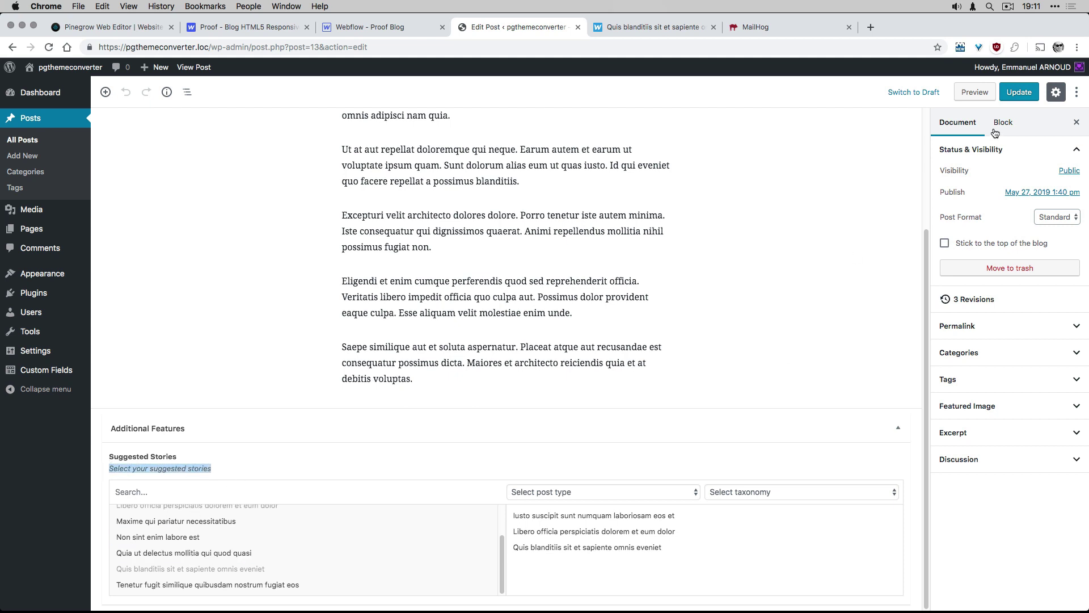
left_click(1018, 93)
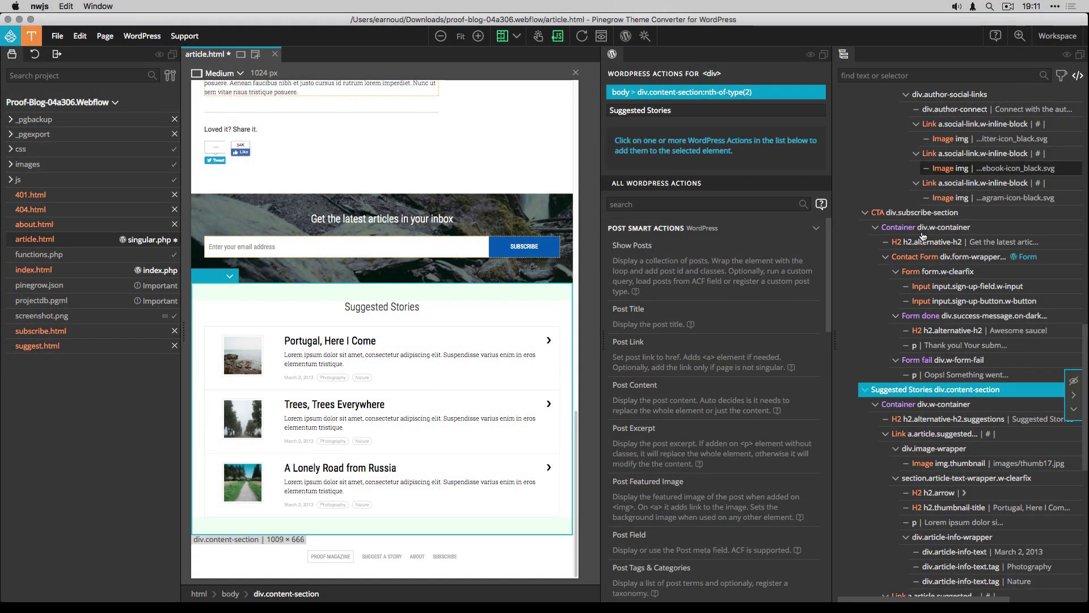
In Pinegrow, add a smart Show Posts action to the Suggested Stories section with loop type relationship and field name pgpb_suggested_stories
left_click(622, 248)
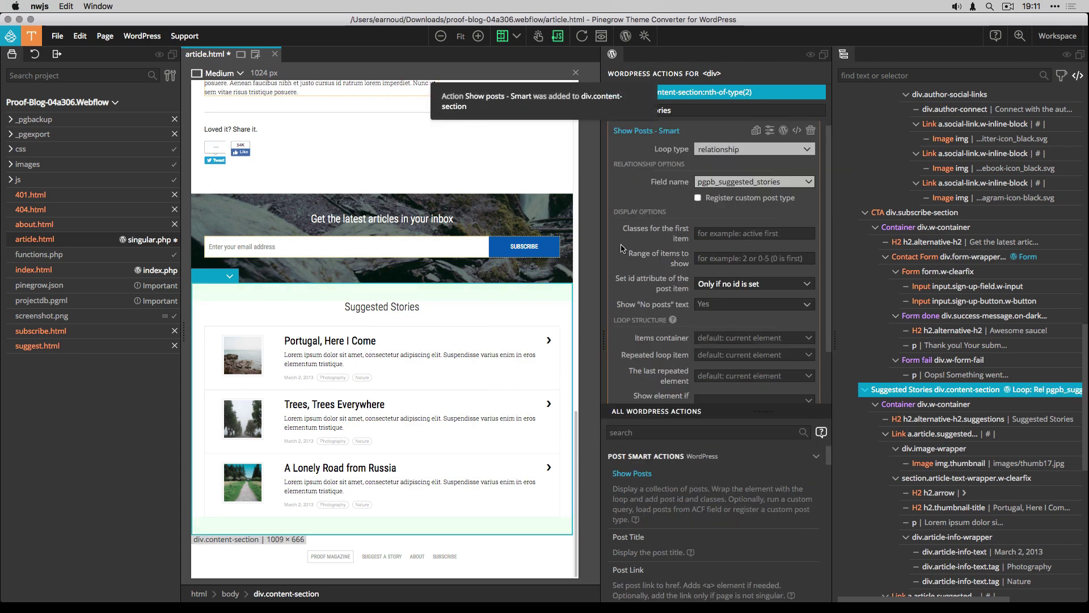
left_click(753, 149)
left_click(734, 191)
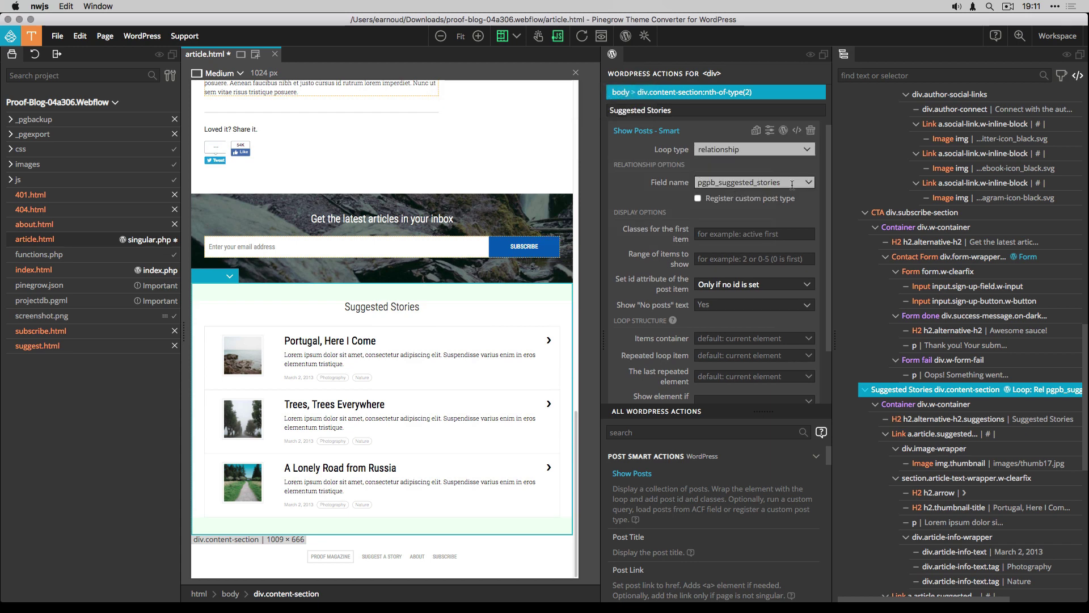
left_click(799, 182)
left_click(777, 222)
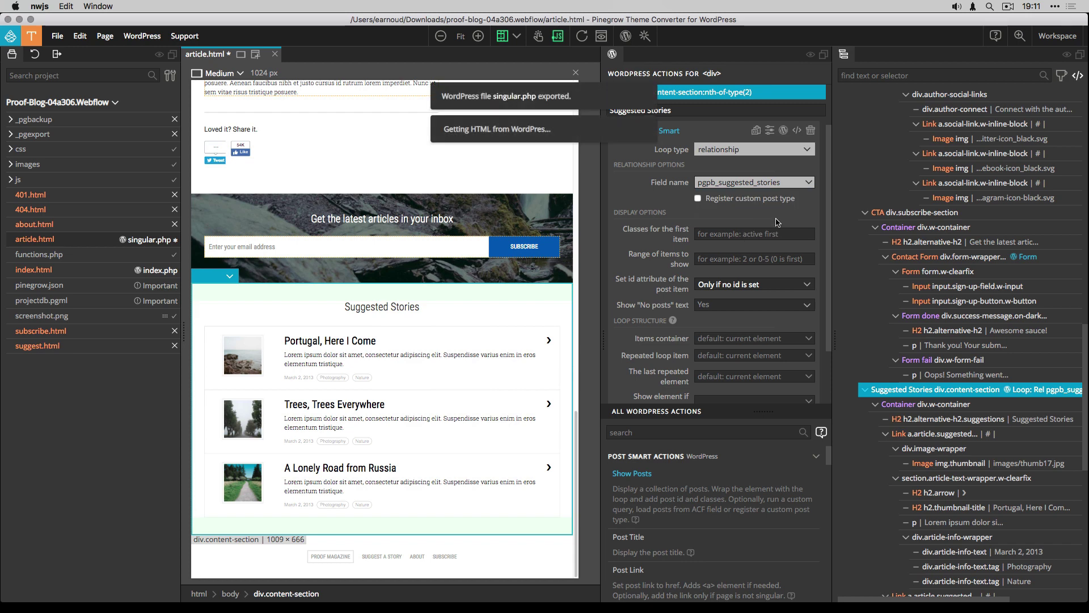
left_click(755, 182)
left_click(740, 225)
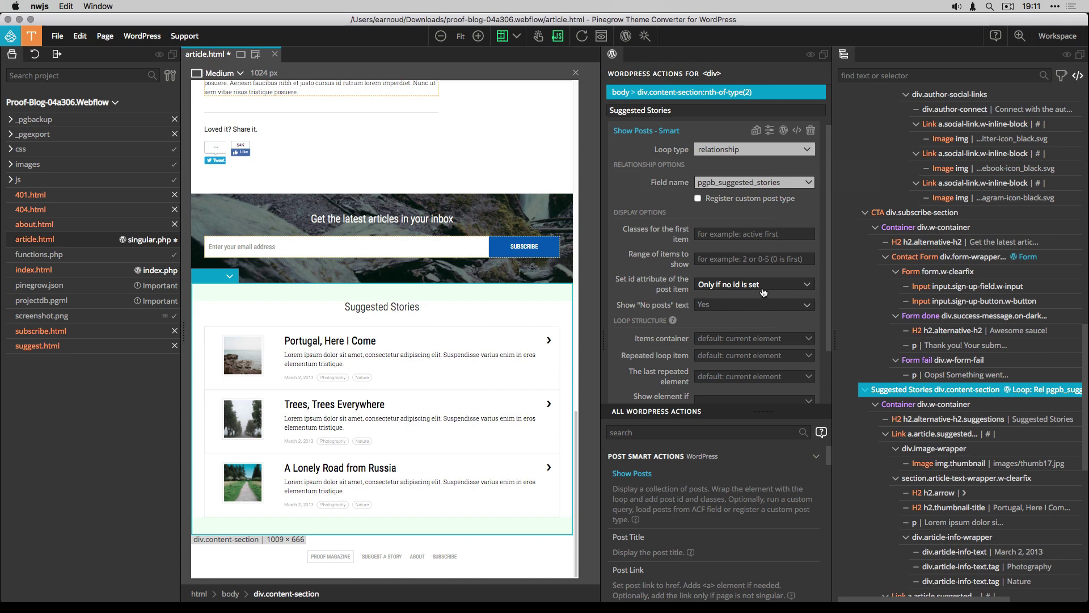
Set the Show "No posts" text option of the Suggested Stories Show Posts action to No
scroll(719, 292, "down", 1)
left_click(719, 293)
left_click(735, 317)
In the loop structure, set the items container to div.w-container and the repeated loop item to the first a.article link
scroll(763, 322, "down", 4)
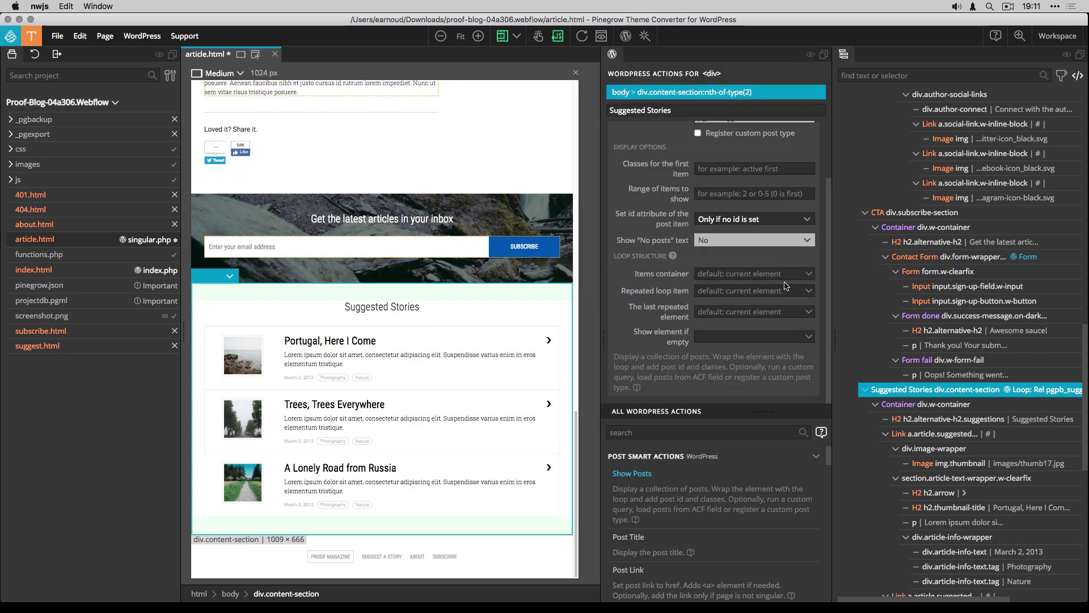
left_click(774, 274)
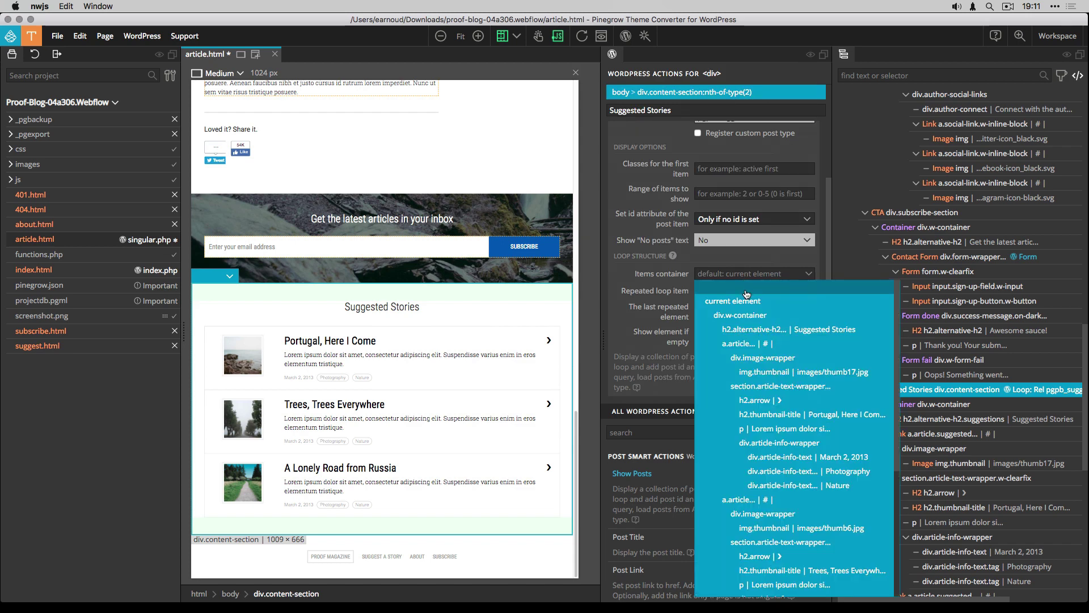
left_click(759, 314)
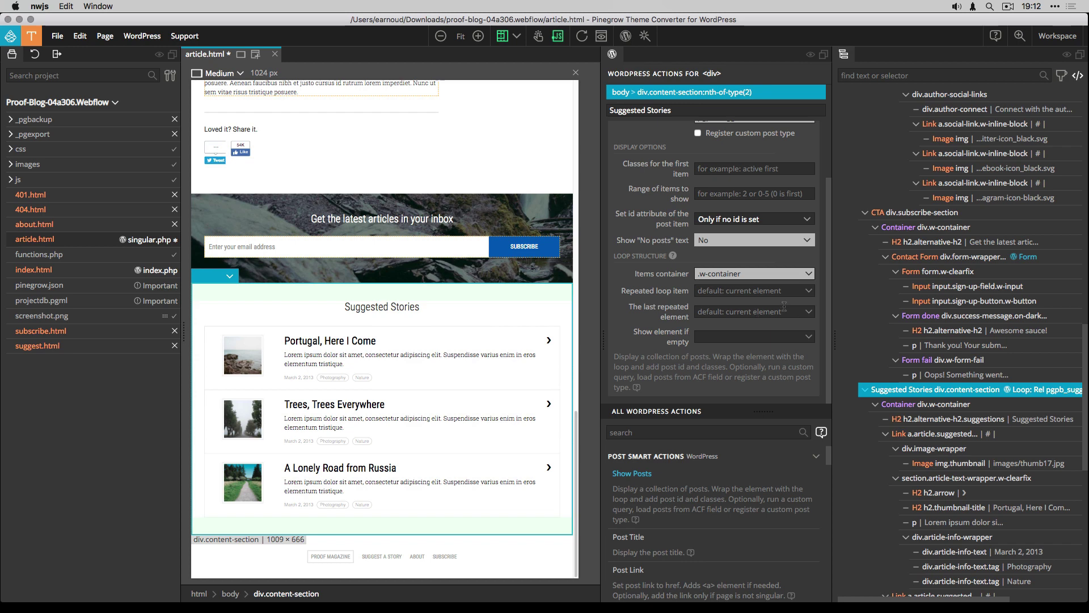
left_click(770, 292)
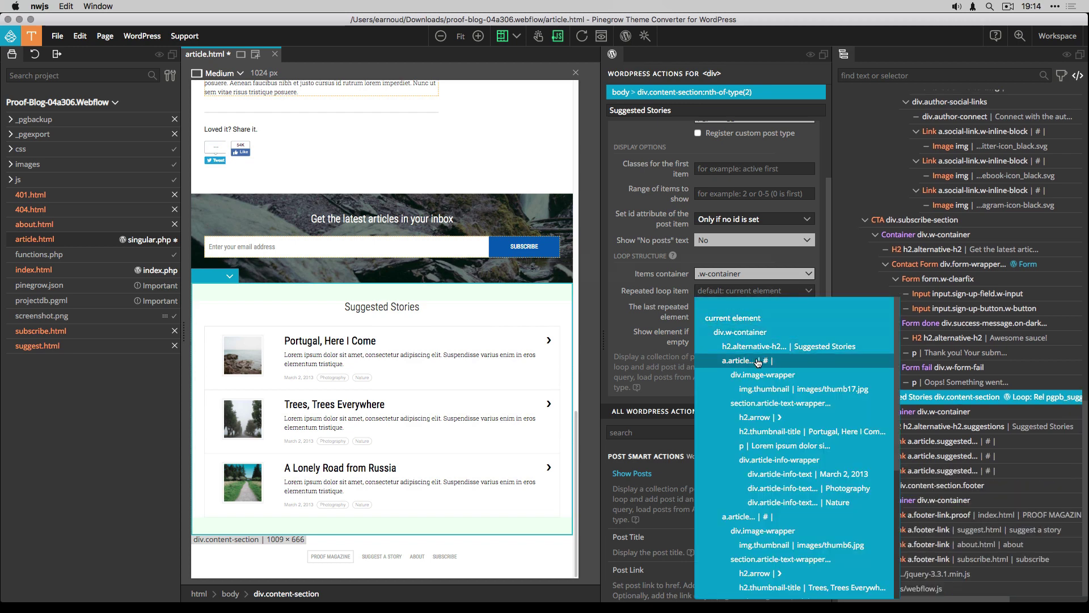
left_click(758, 362)
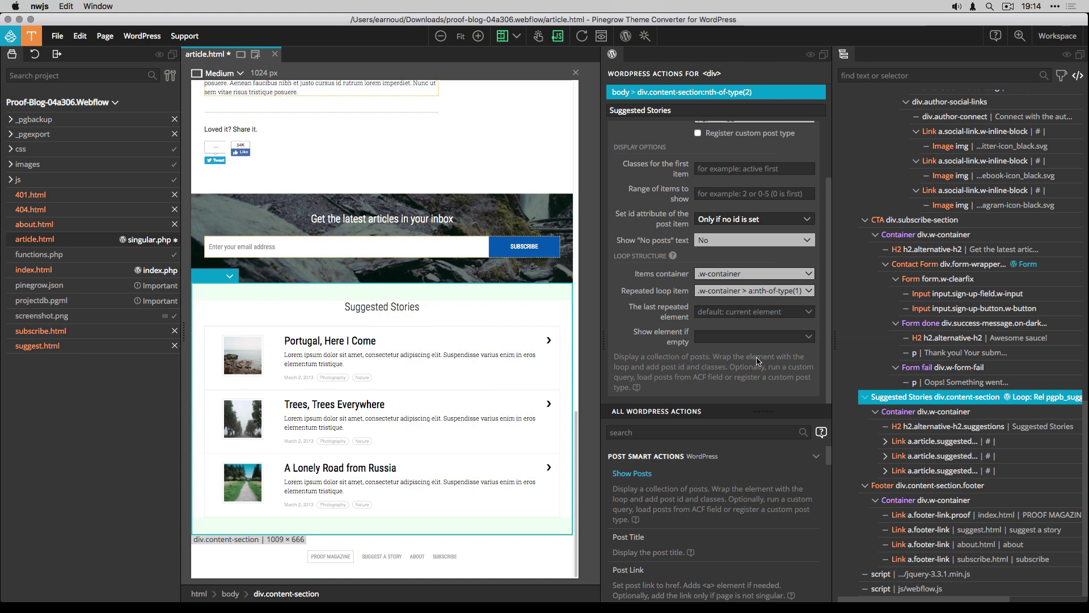
Add a smart Don't Export action to both the second and third suggested article links
left_click(915, 443)
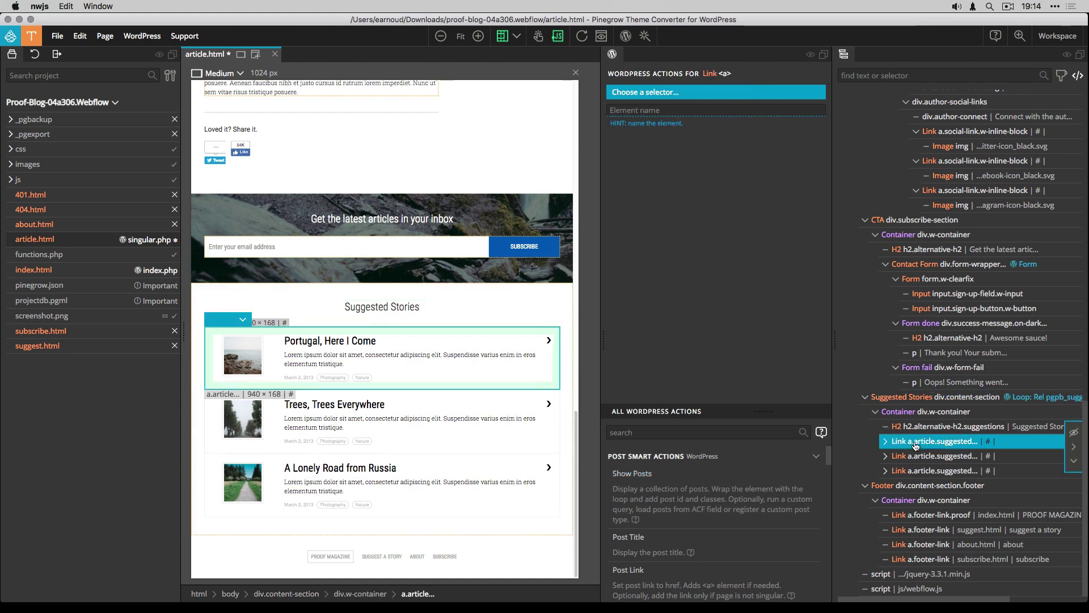
left_click(928, 456)
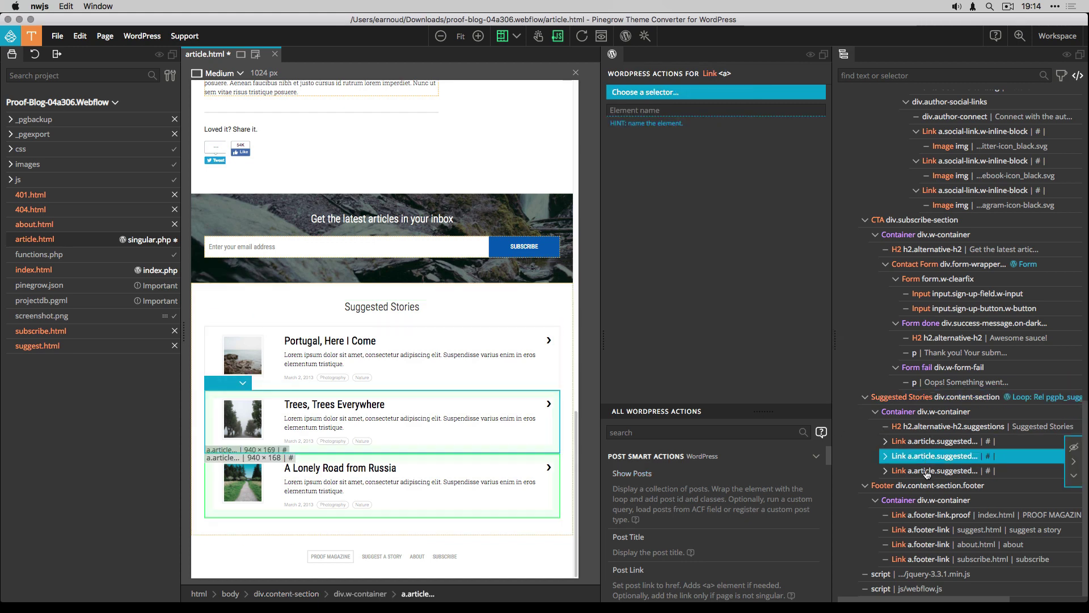
left_click(928, 471, "shift")
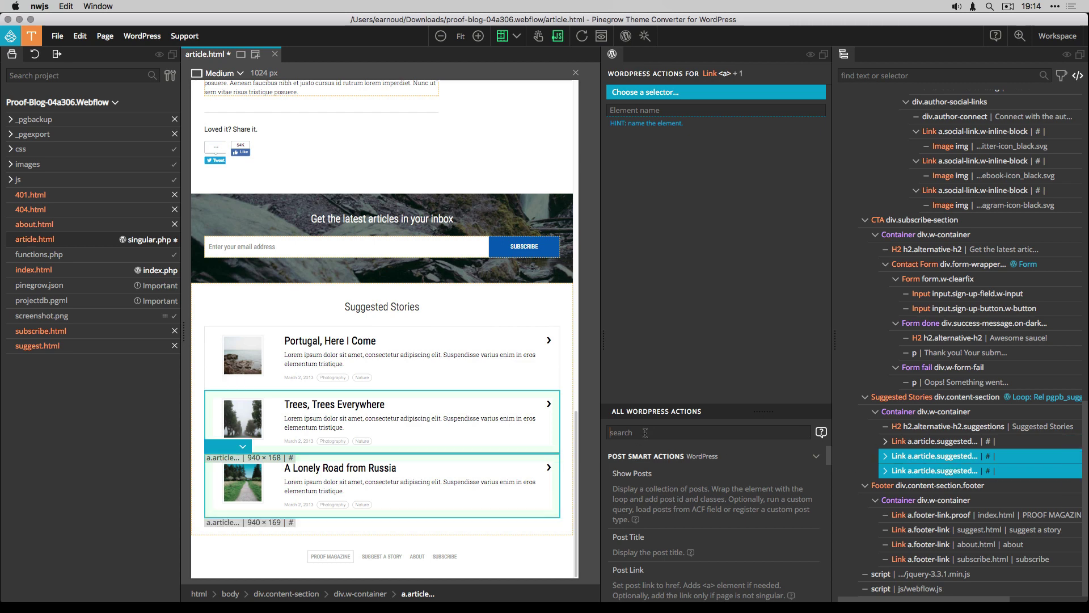
type("don")
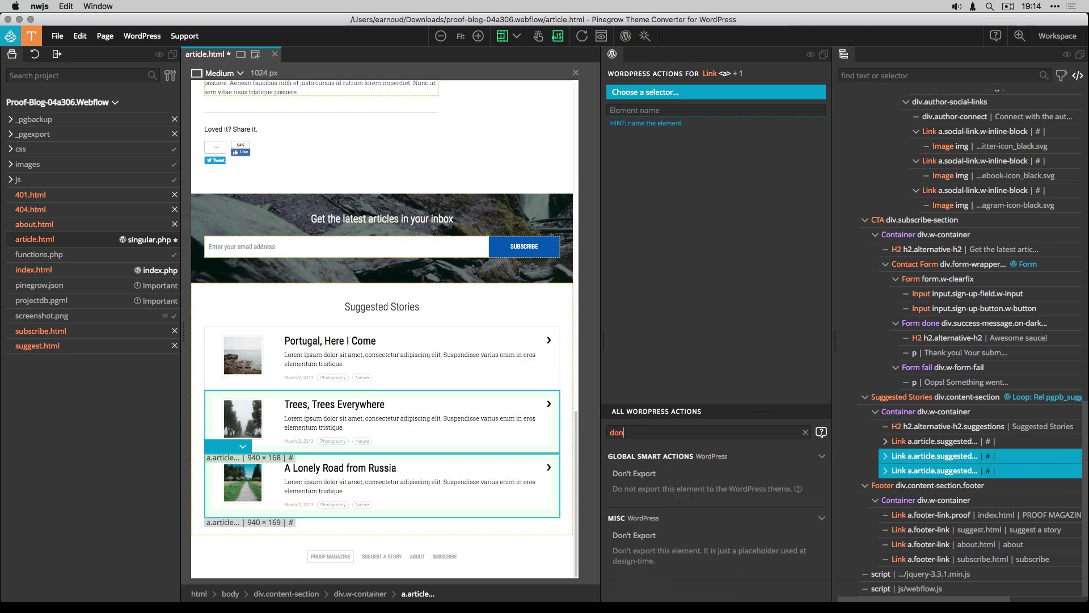
left_click(635, 474)
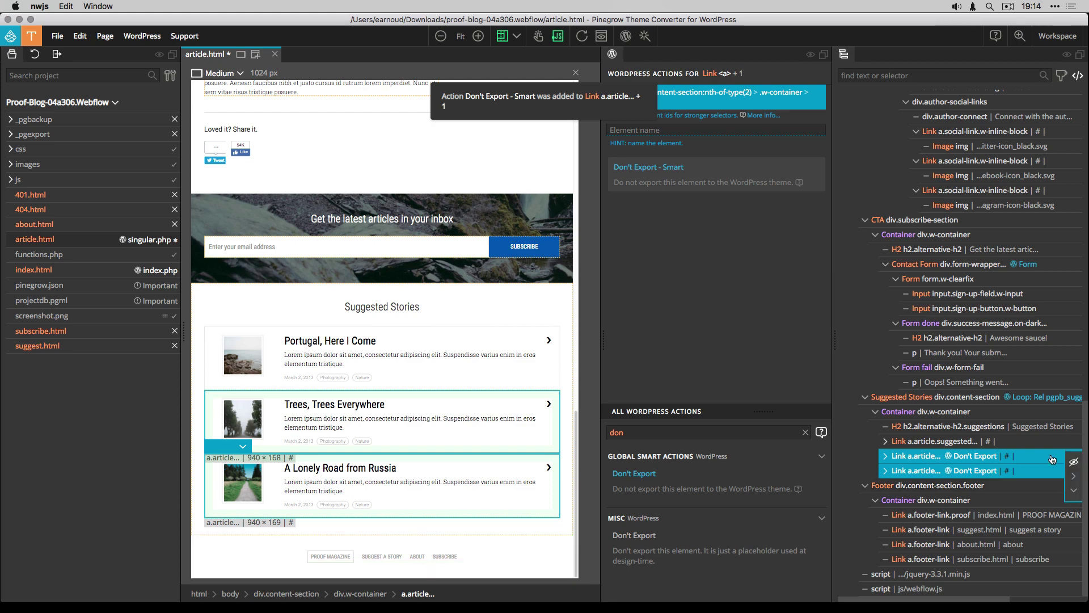
Add a smart Post Featured Image action to the first suggested article's img.thumbnail, with size thumbnail and guessed responsive sizes
left_click(921, 428)
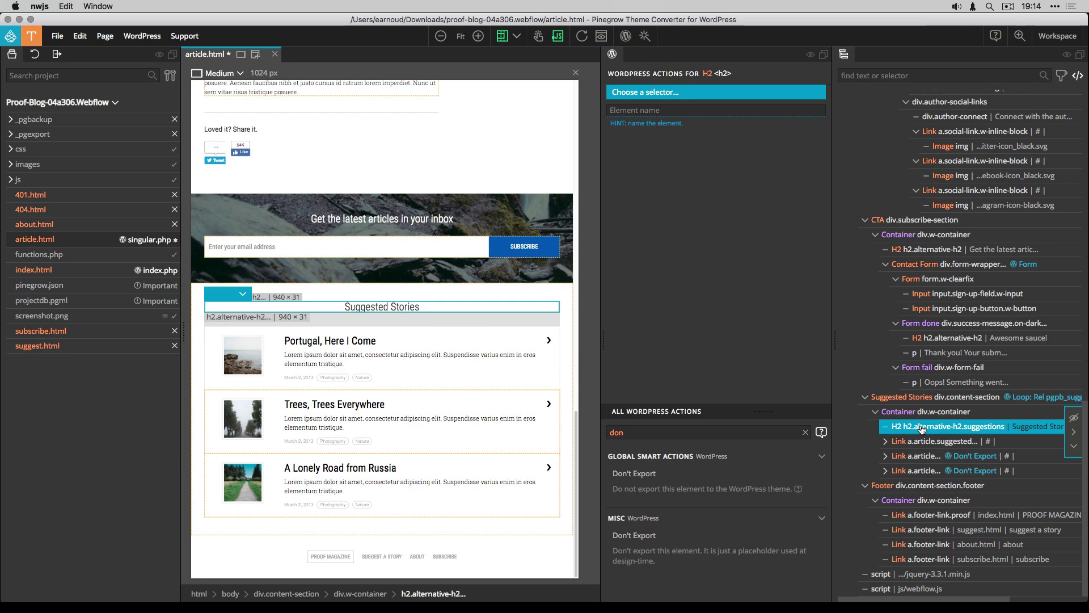
left_click(885, 441)
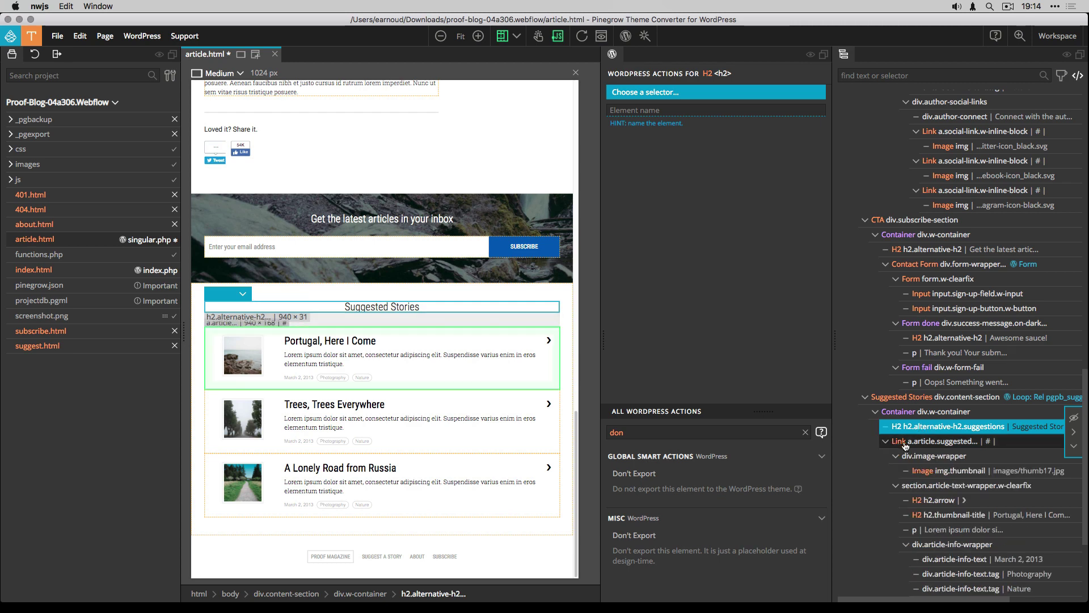
left_click(928, 471)
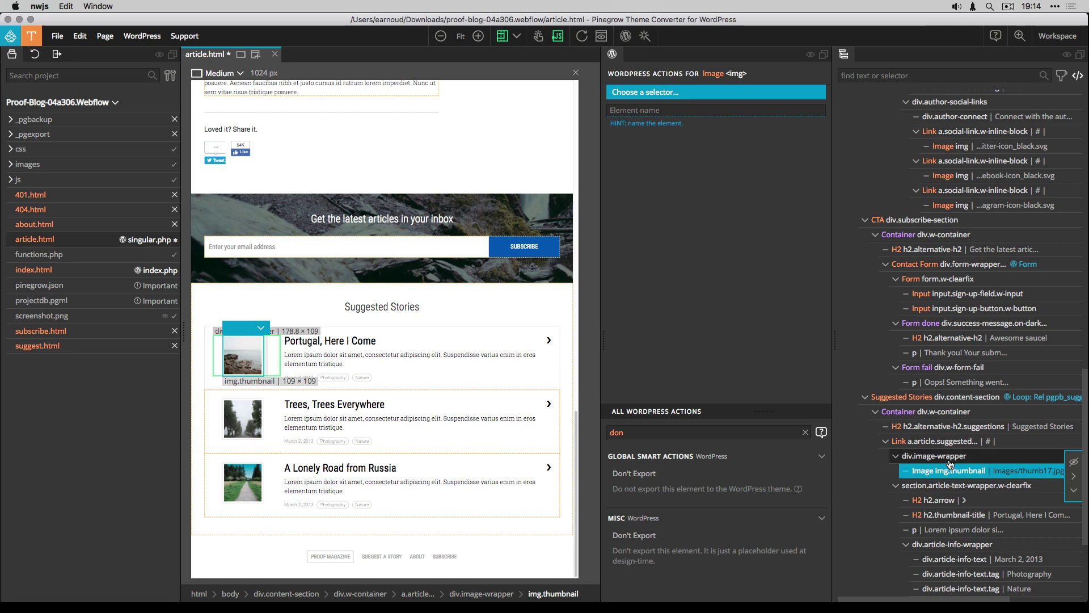
double_click(660, 431)
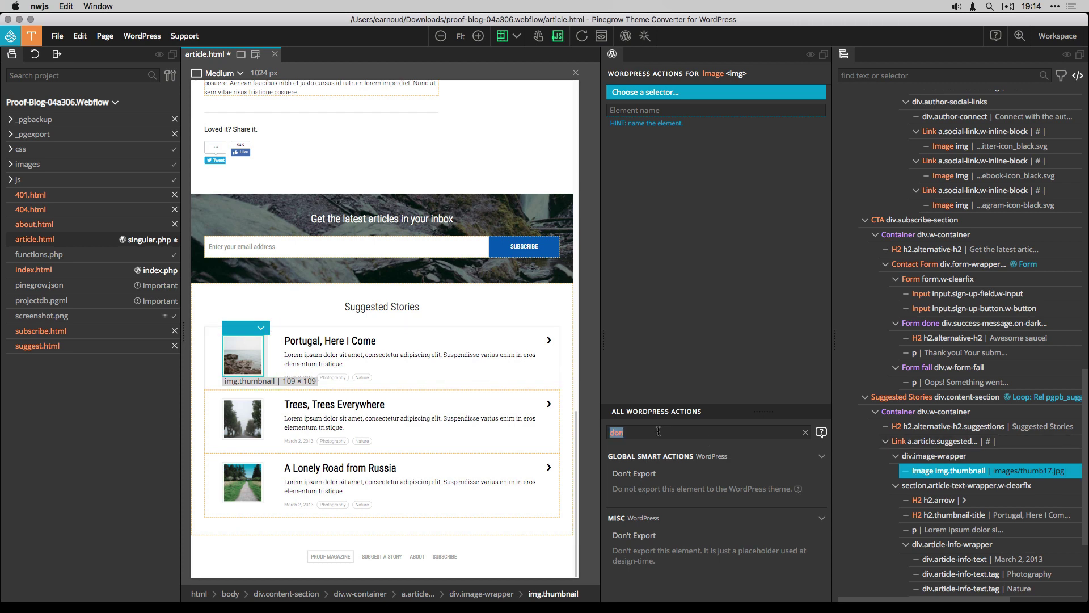
type("fea")
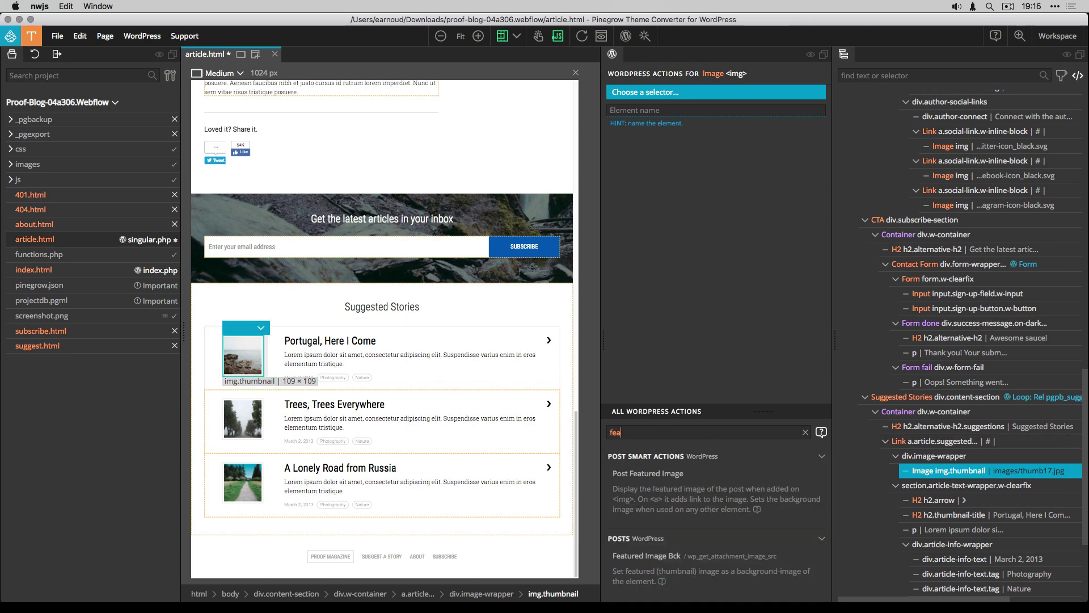
left_click(646, 471)
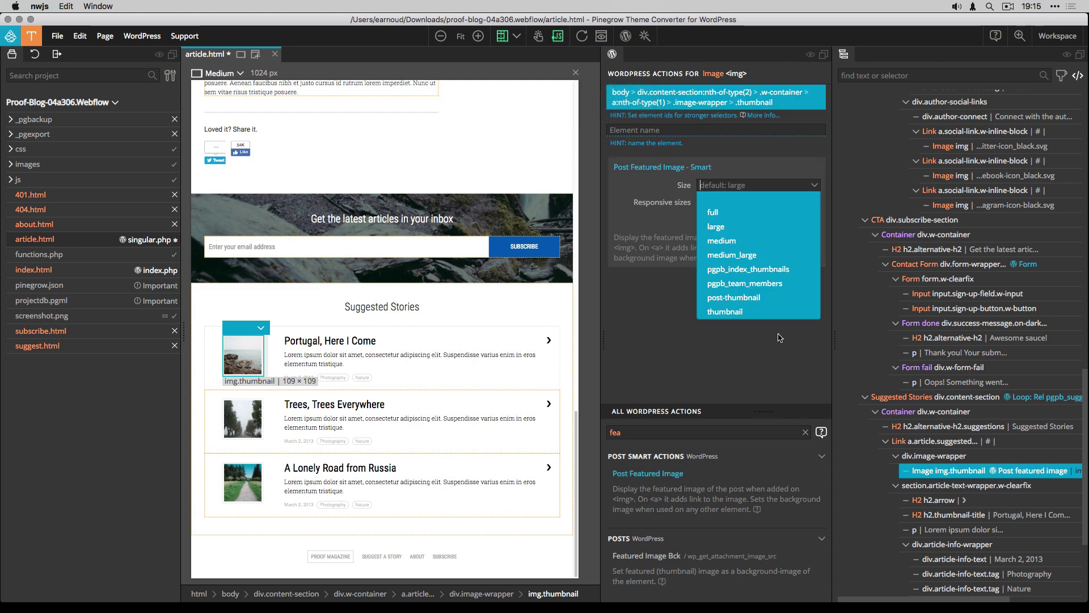
left_click(740, 312)
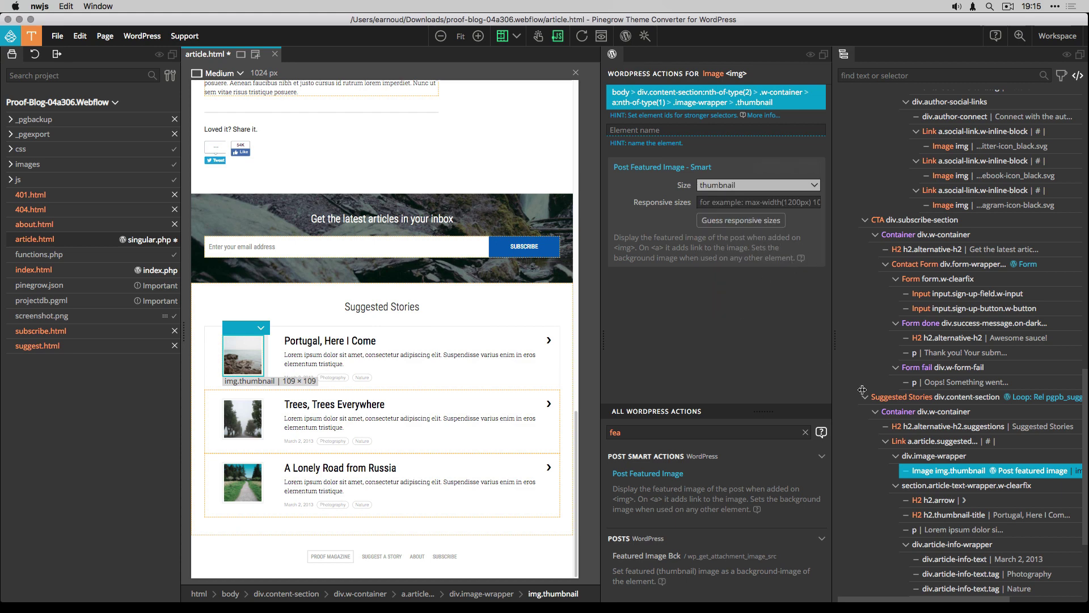
left_click(741, 220)
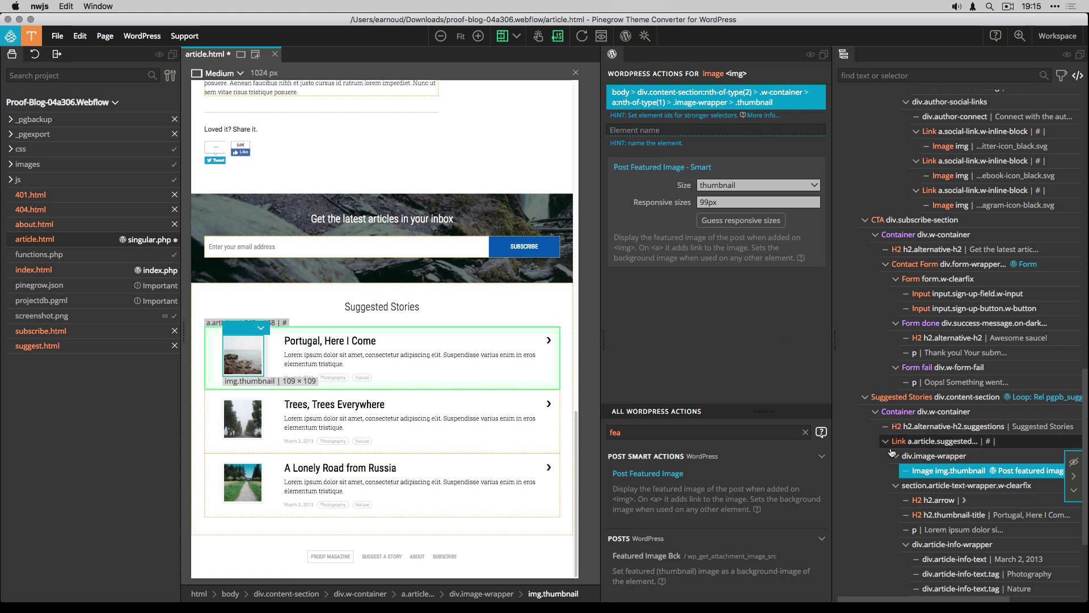
Add a smart Post Title action to the h2.thumbnail-title heading of the first suggested article
left_click(942, 500)
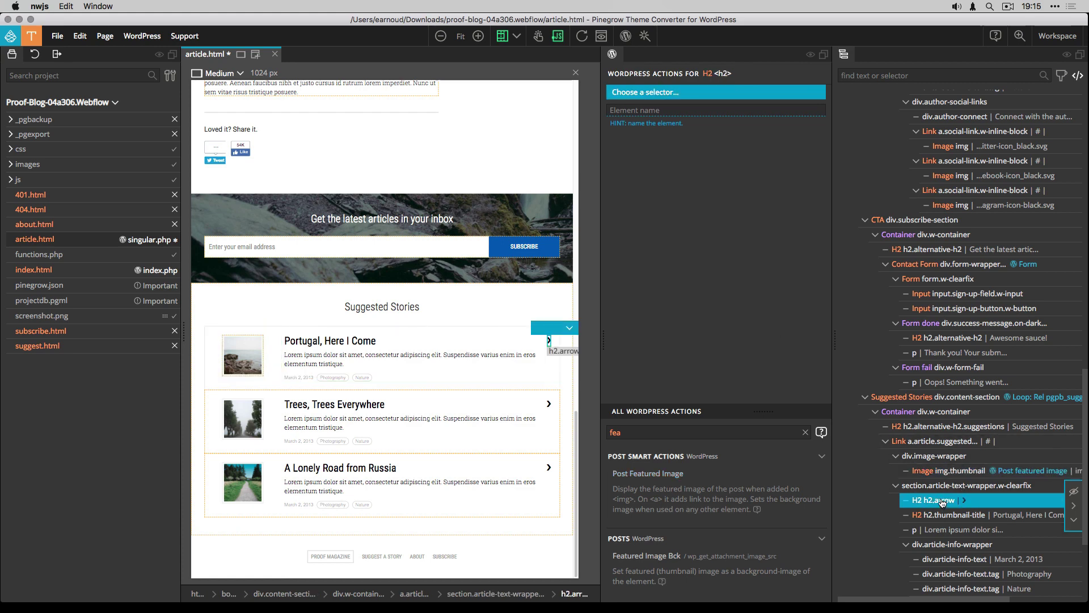
left_click(943, 516)
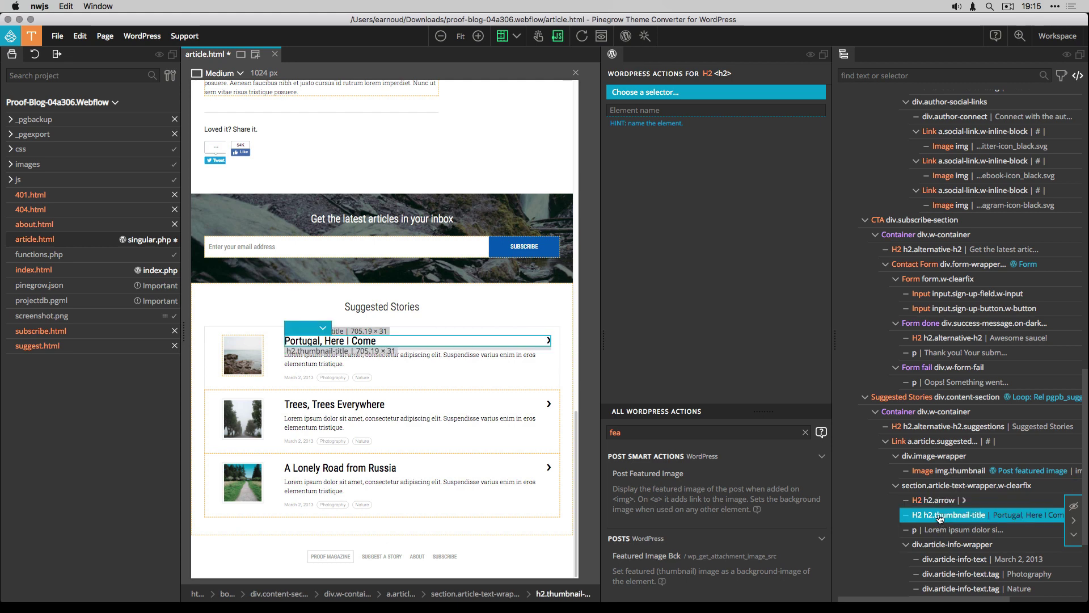
left_click(806, 432)
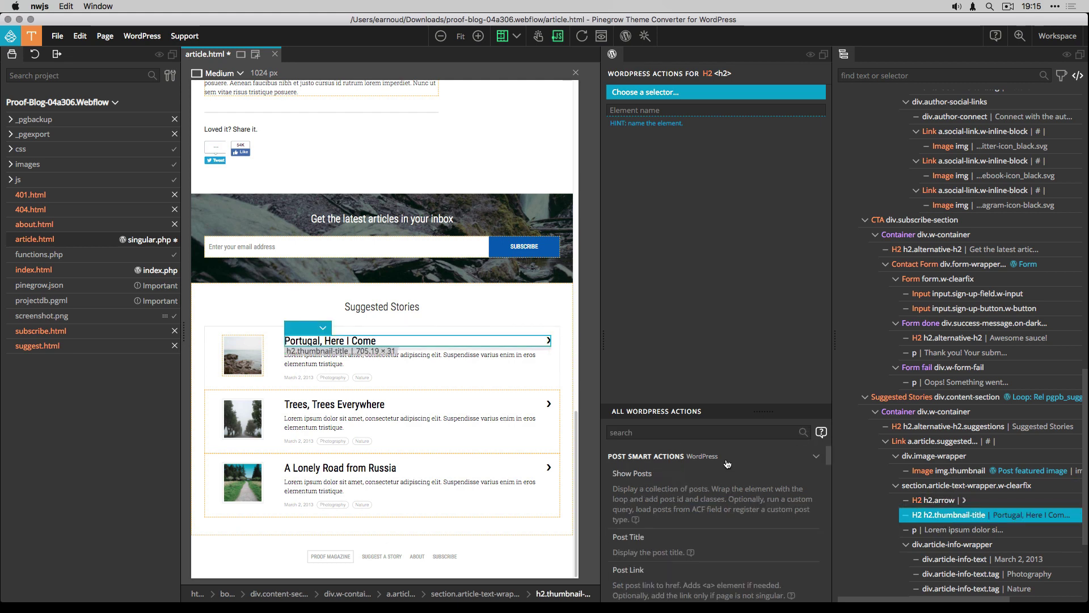
left_click(637, 537)
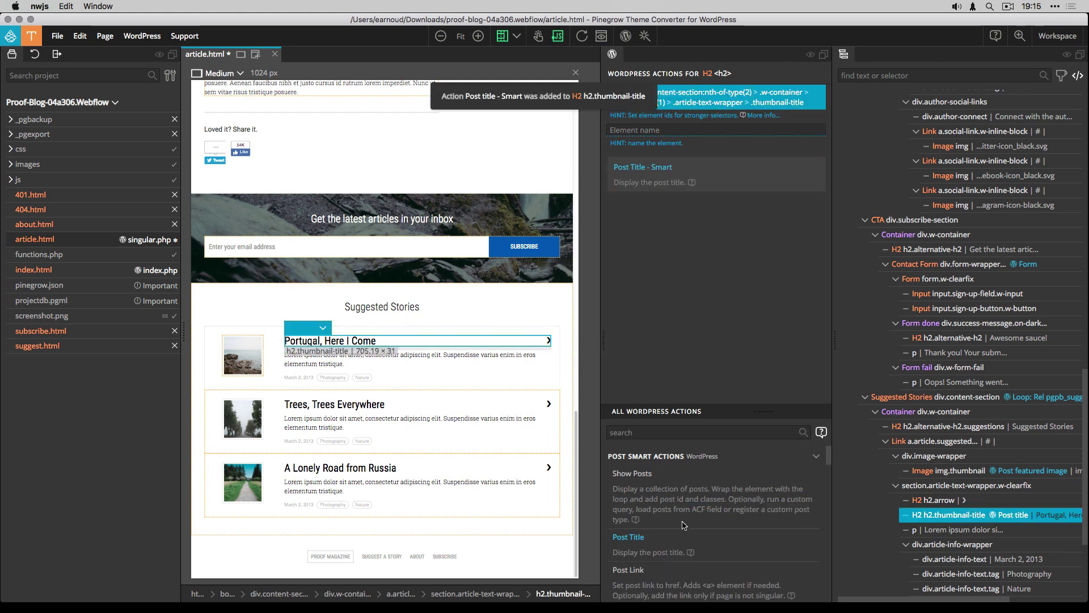
Add a smart Post Excerpt action to the lorem ipsum paragraph of the first suggested article
scroll(912, 458, "down", 4)
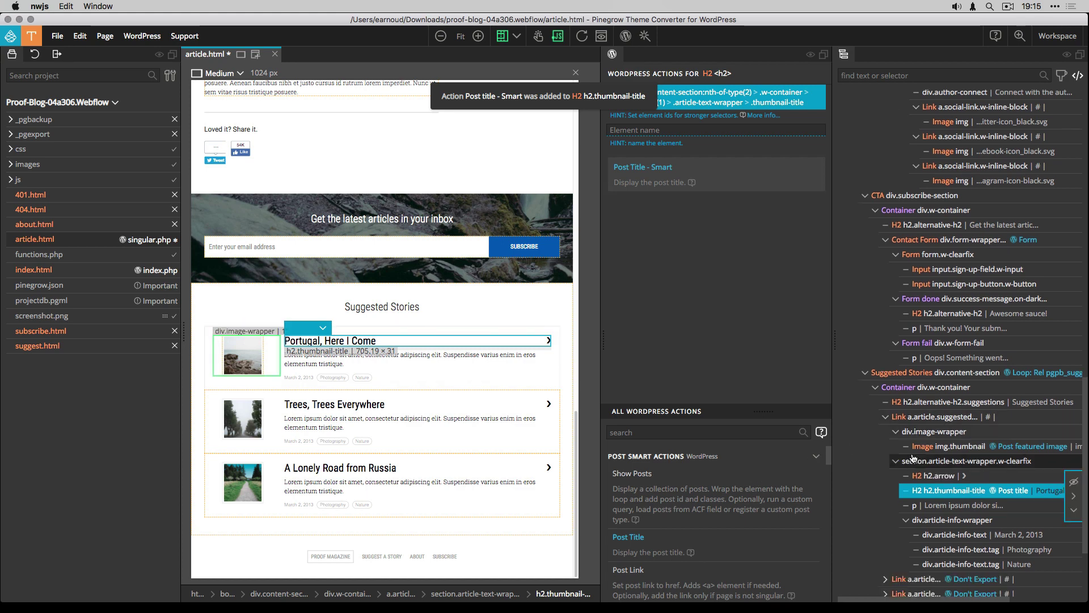
left_click(941, 430)
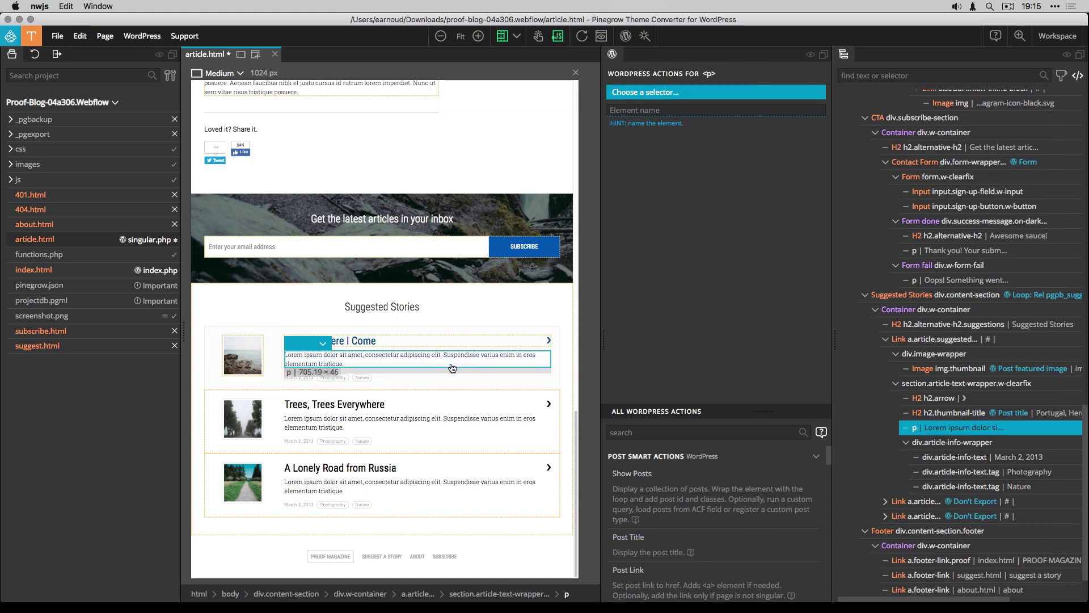
scroll(662, 537, "down", 3)
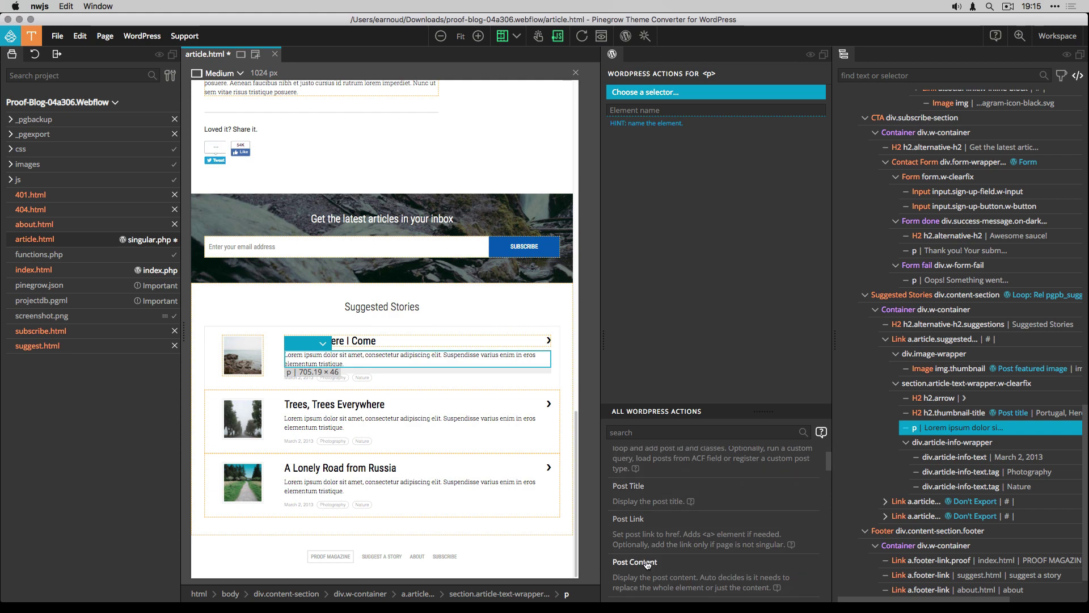
scroll(662, 537, "down", 2)
left_click(634, 550)
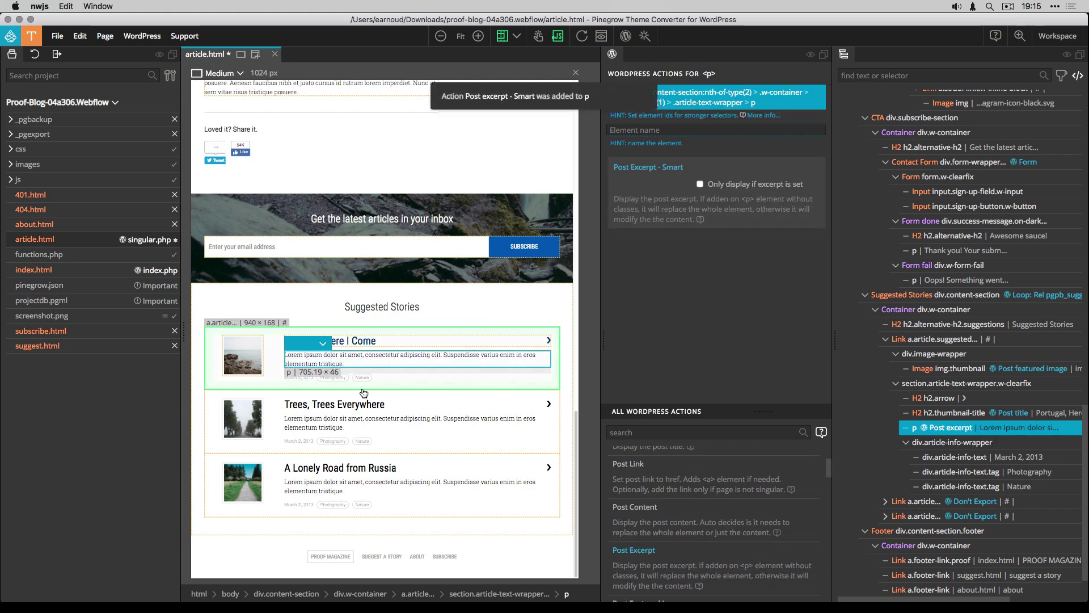
Add a smart Post Date action to the "March 2, 2013" info text of the first suggested article
left_click(952, 459)
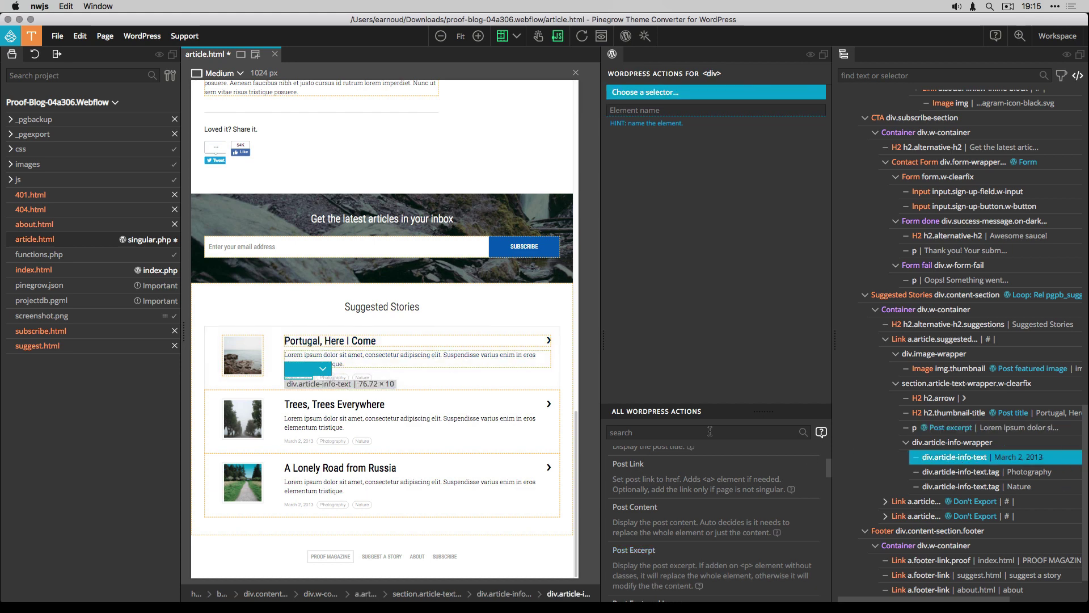
type("dat")
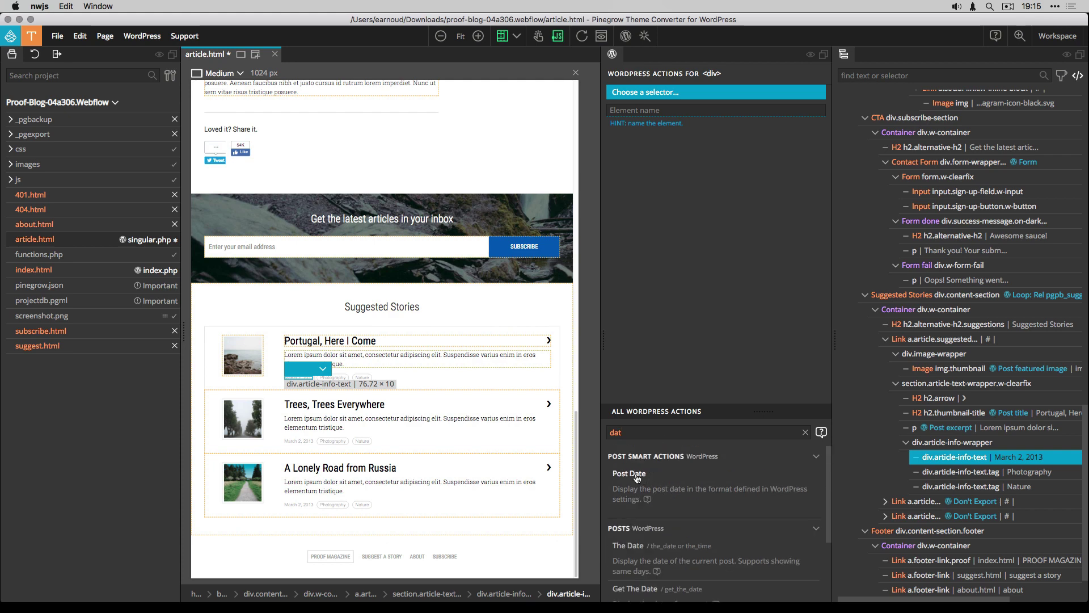
left_click(629, 473)
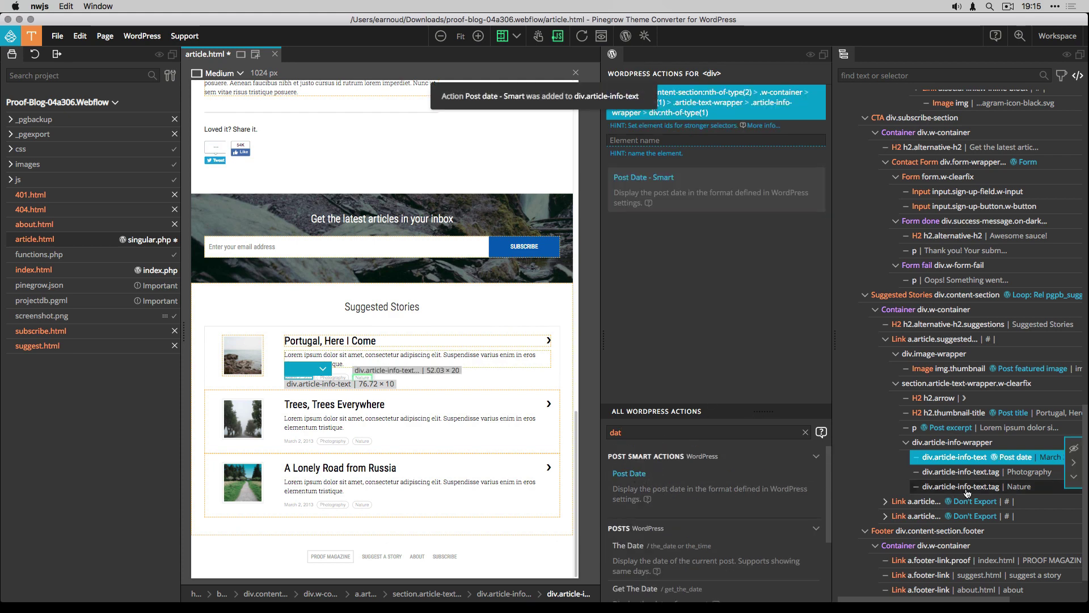
Add a smart Post Tags & Categories action to the first article's Photography tag and set its taxonomy to category
left_click(952, 475)
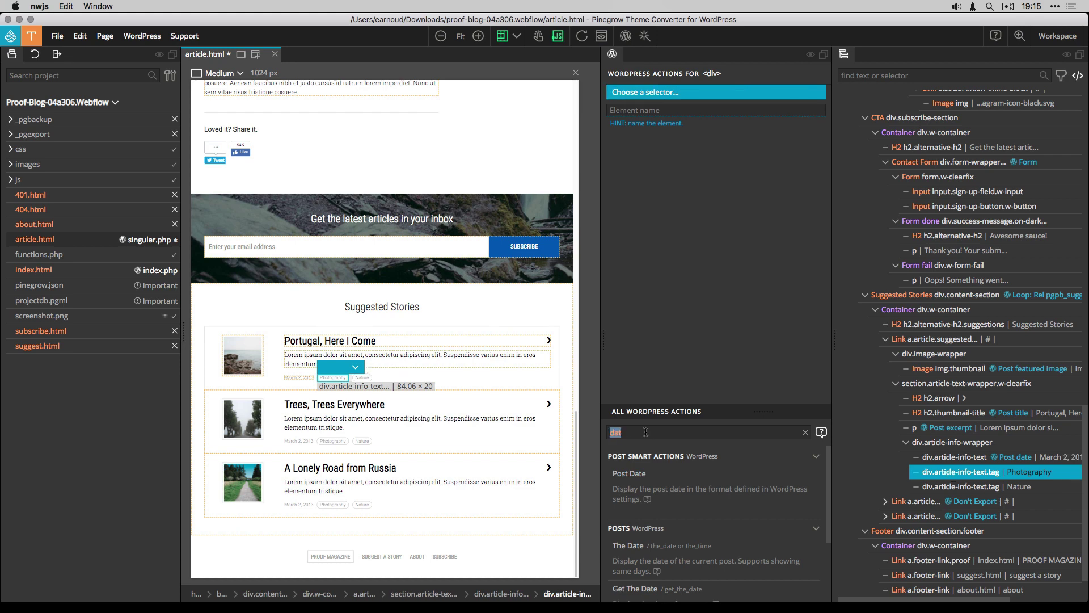
type("ca")
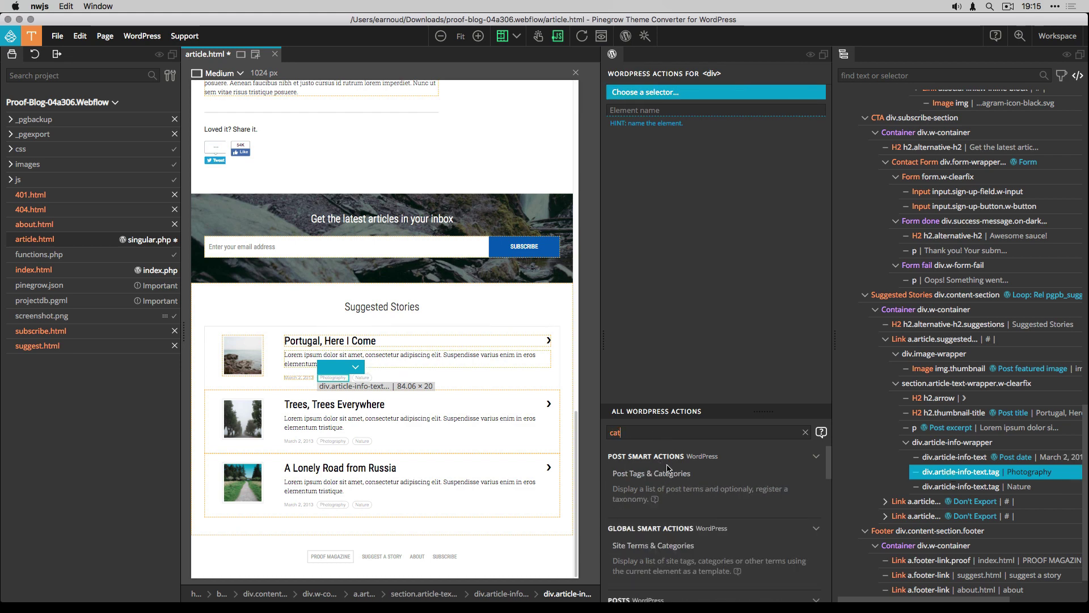
left_click(668, 472)
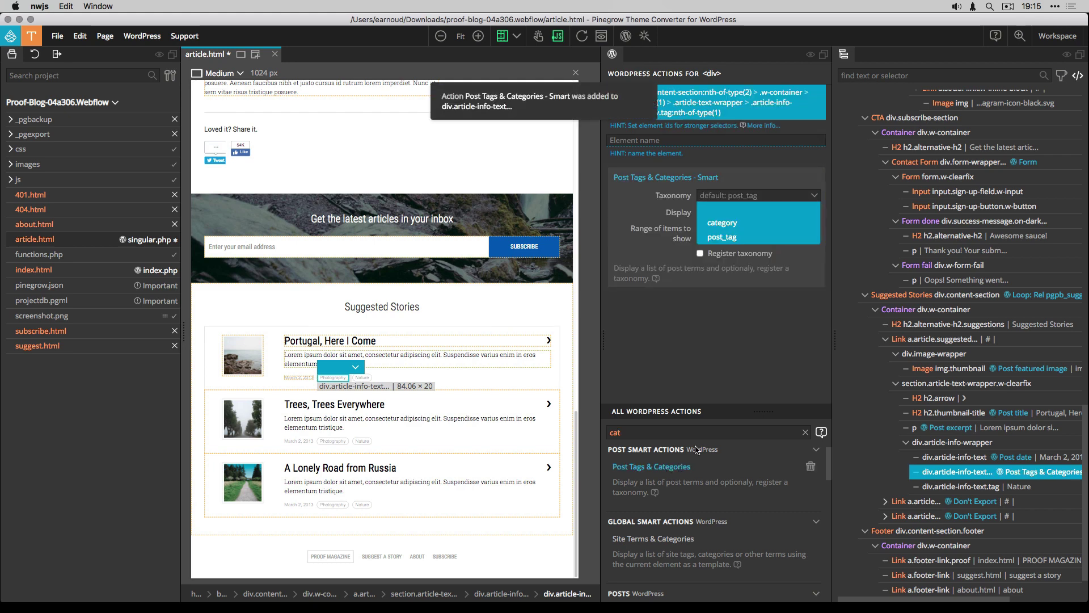
left_click(735, 222)
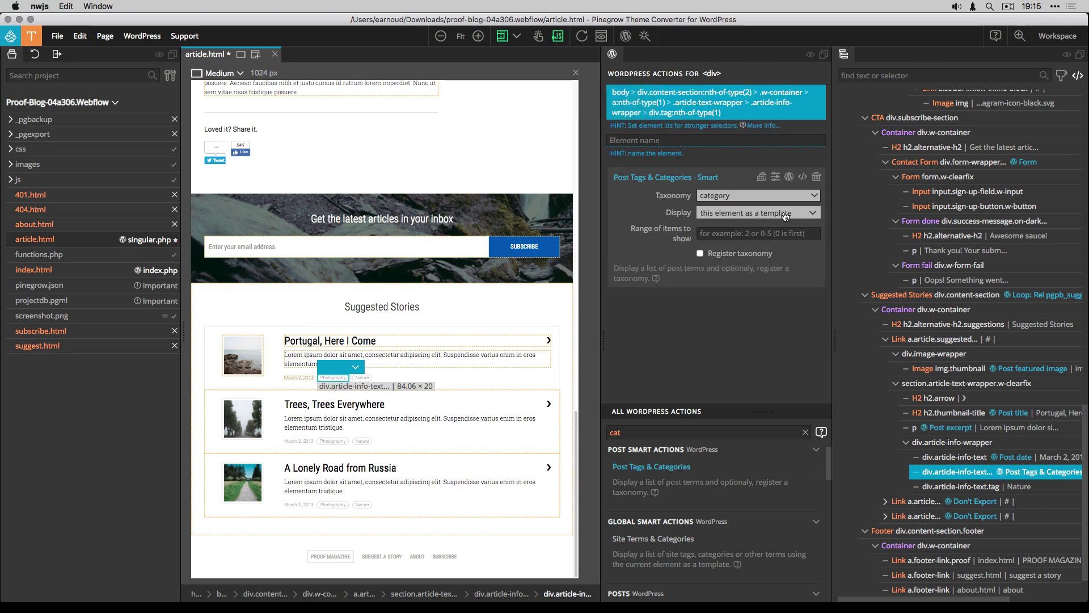
Add a smart Don't Export action to the first suggested article's Nature tag
left_click(957, 489)
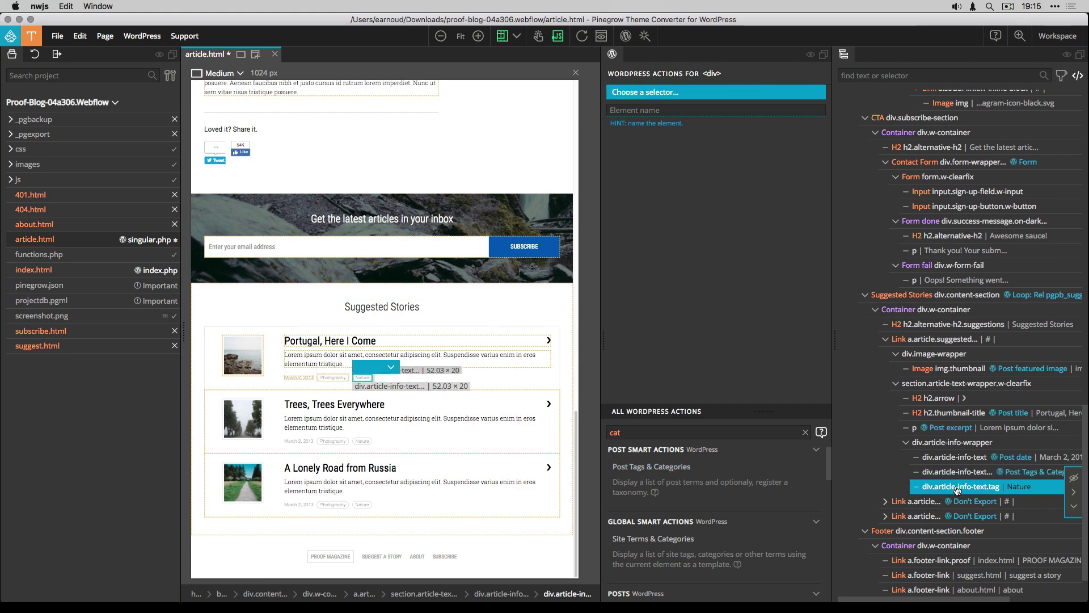
double_click(641, 430)
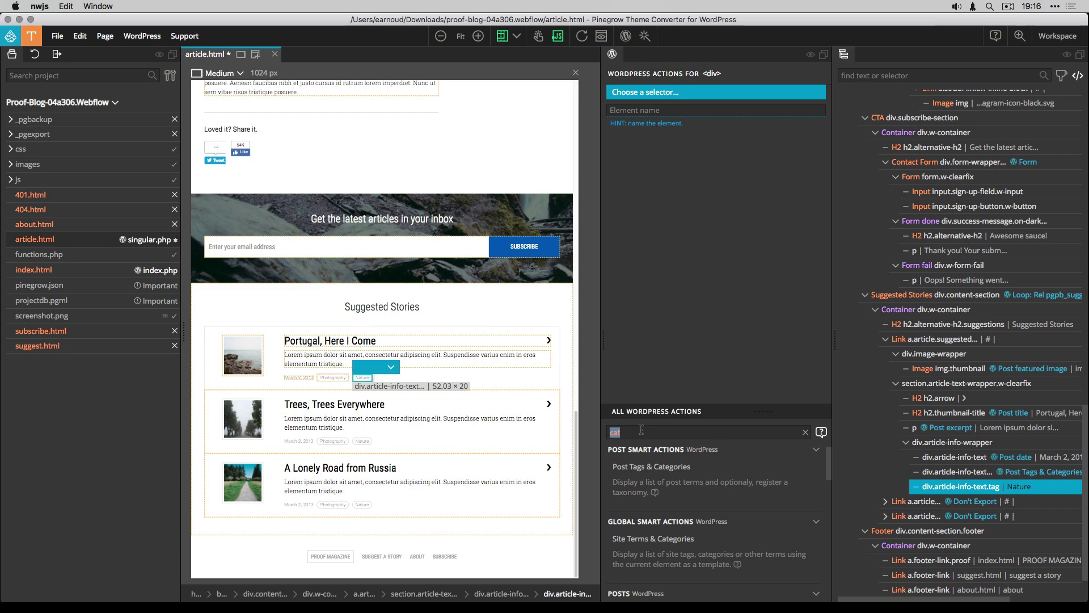
type("don")
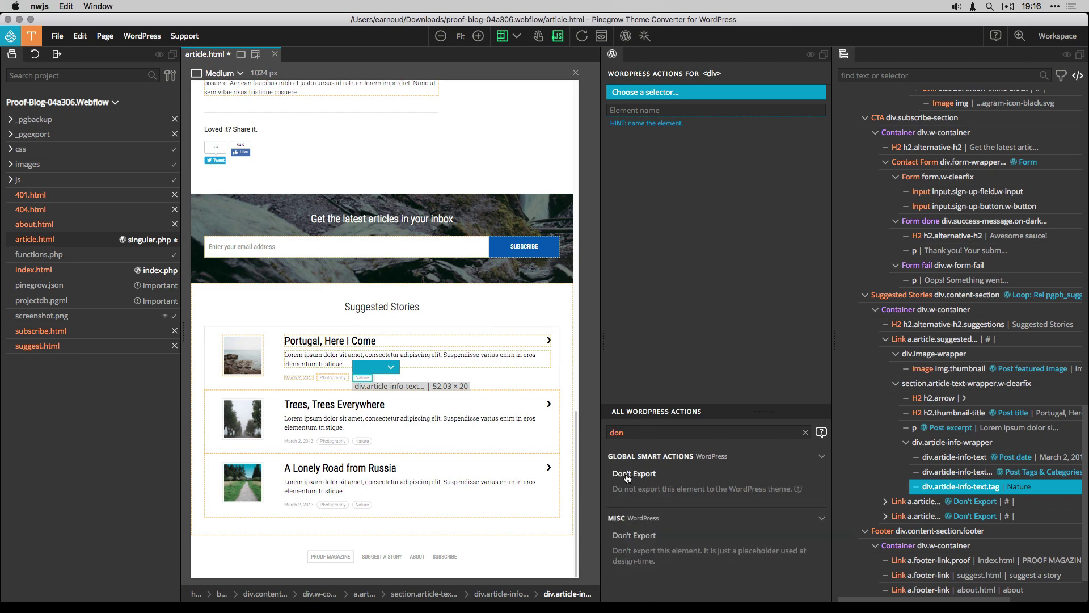
left_click(628, 476)
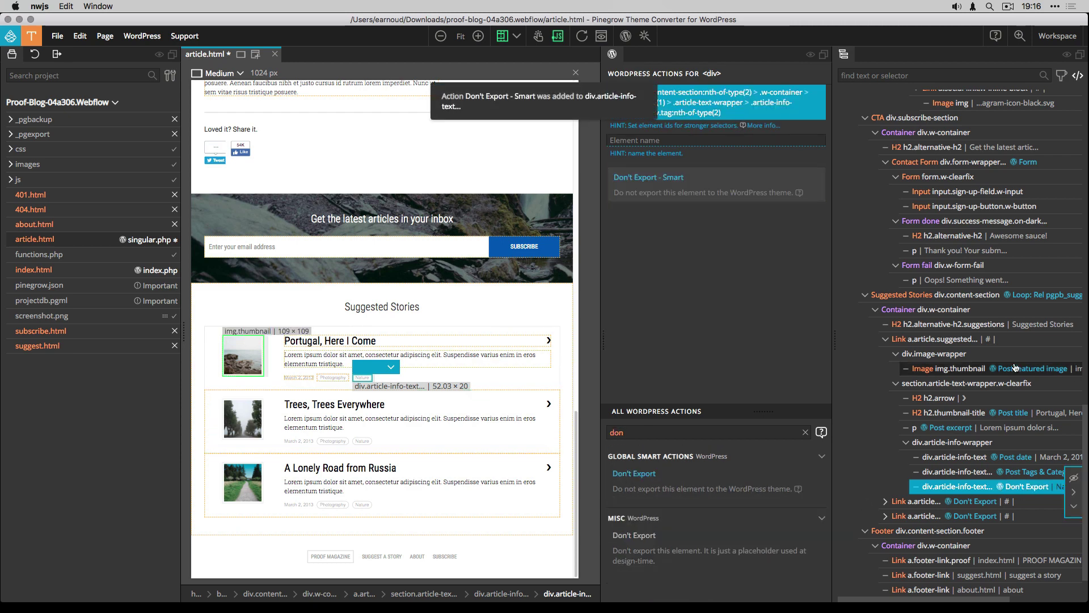
Check the Suggested Stories loop settings, then save article.html and export the whole WordPress theme
left_click(940, 295)
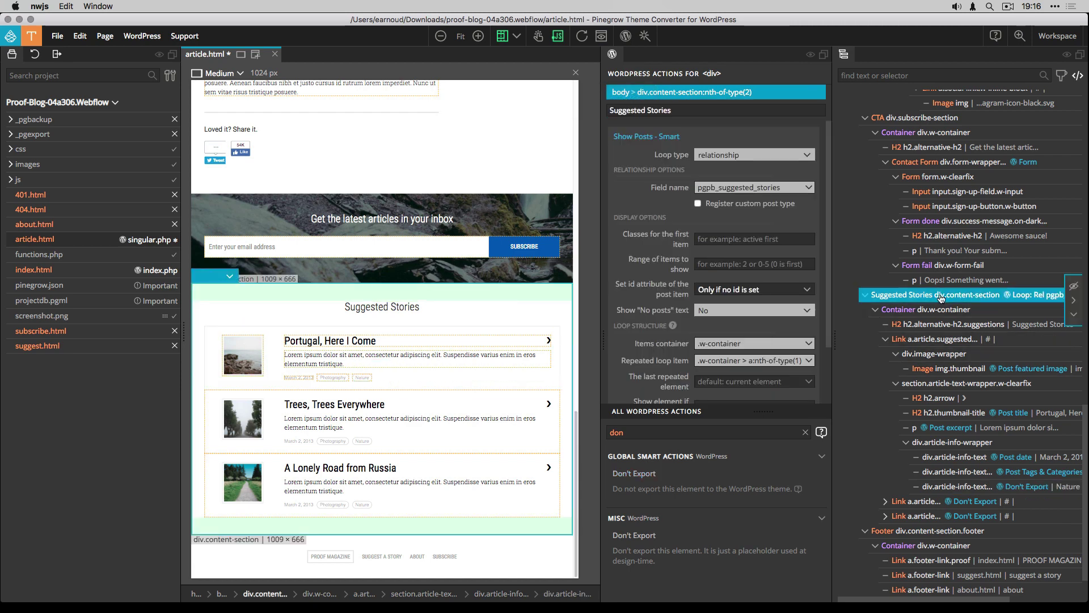
scroll(670, 300, "down", 3)
mouse_move(681, 309)
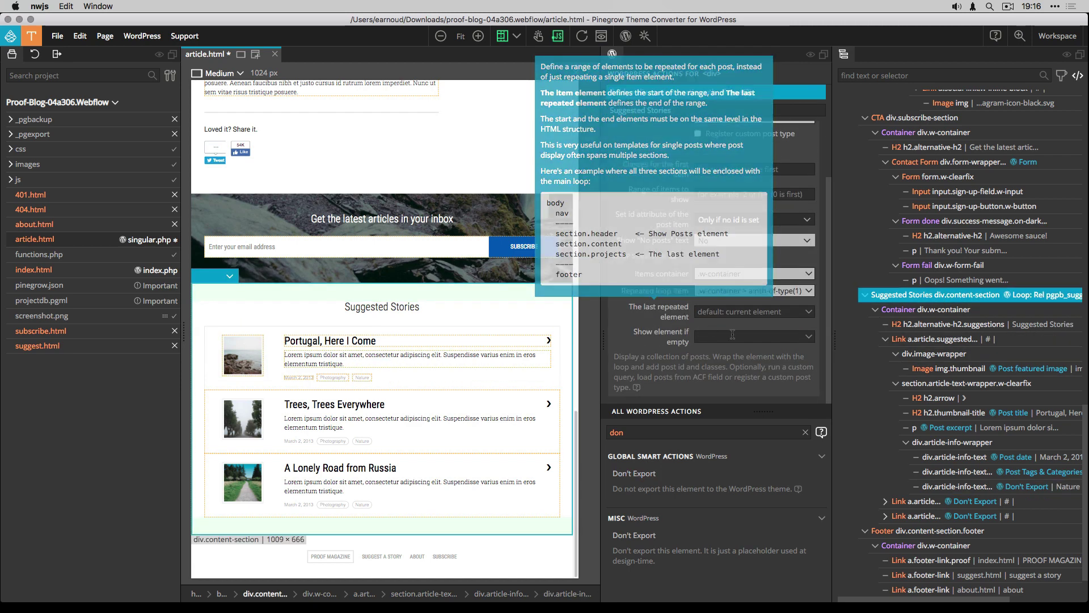
scroll(732, 334, "up", 2)
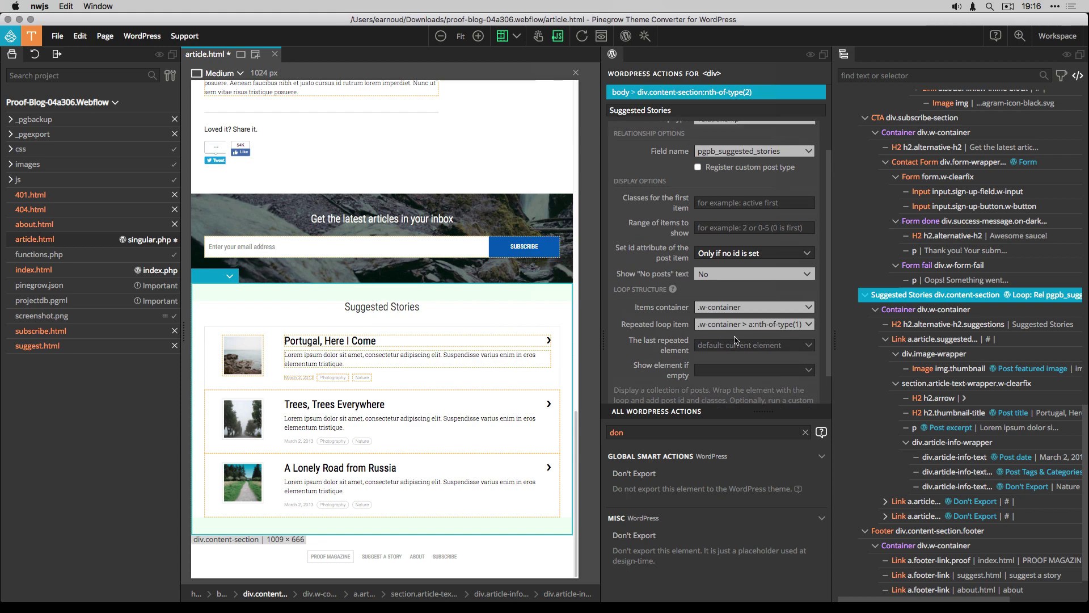
left_click(59, 37)
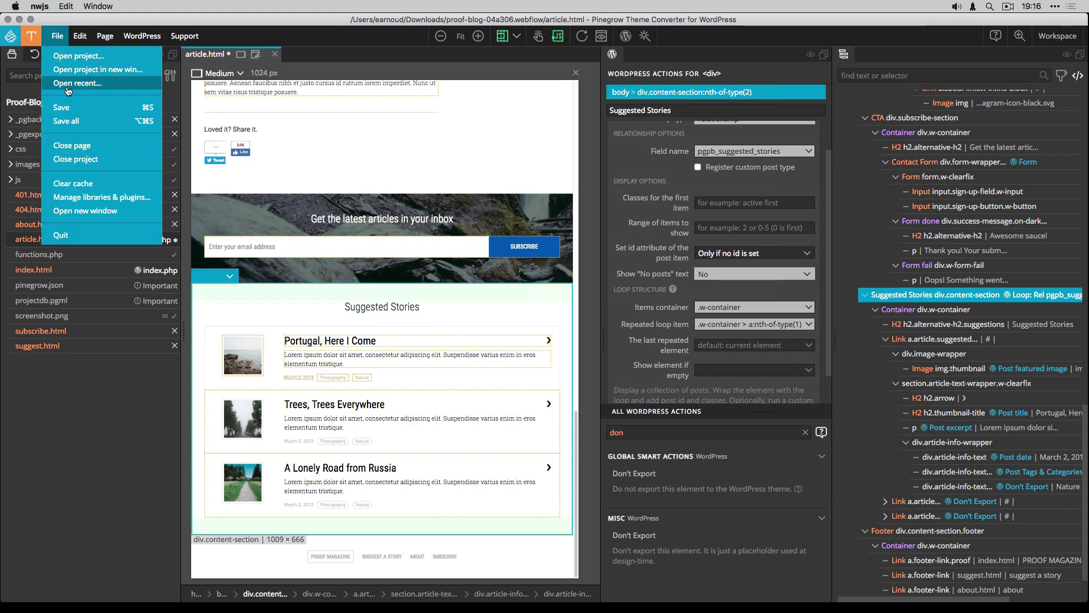
left_click(64, 108)
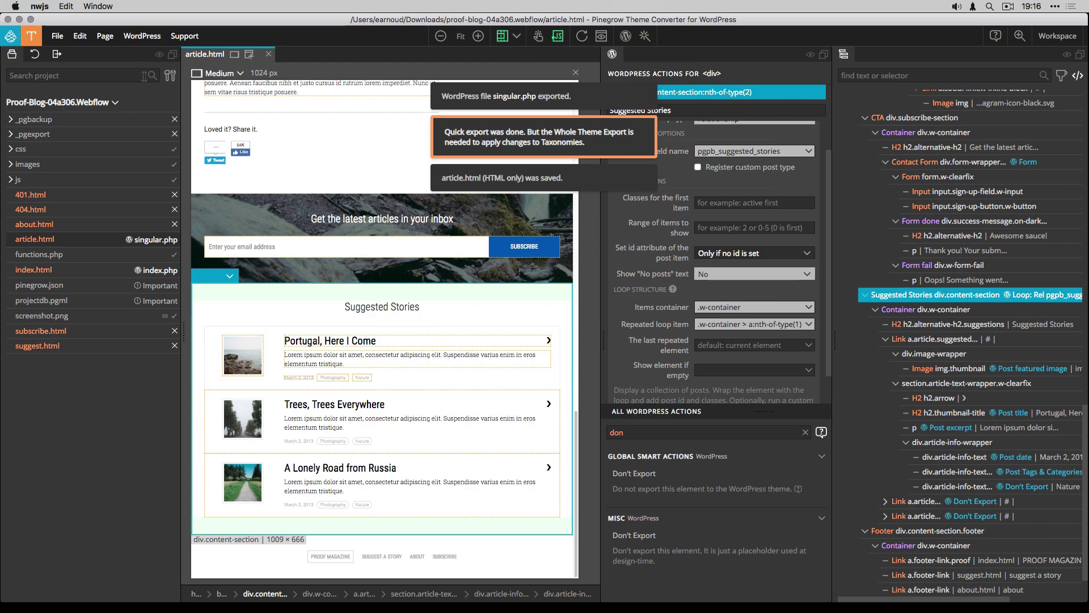
left_click(138, 37)
left_click(144, 58)
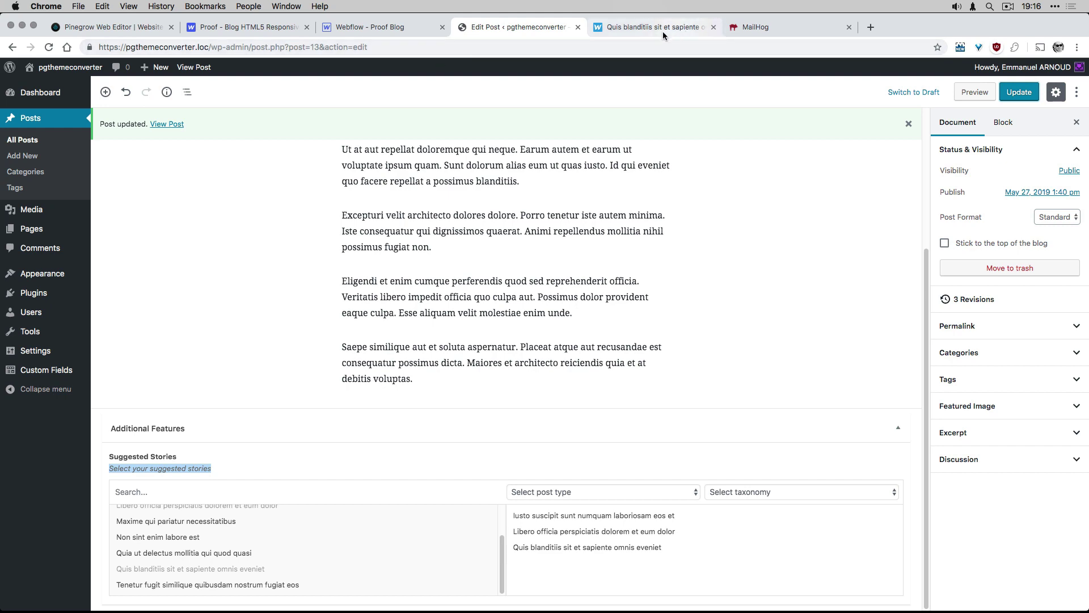
In Chrome, open the "Quis blanditiis sit et sapiente omnis eveniet" article from the blog's story list and examine its Suggested Stories section
left_click(638, 27)
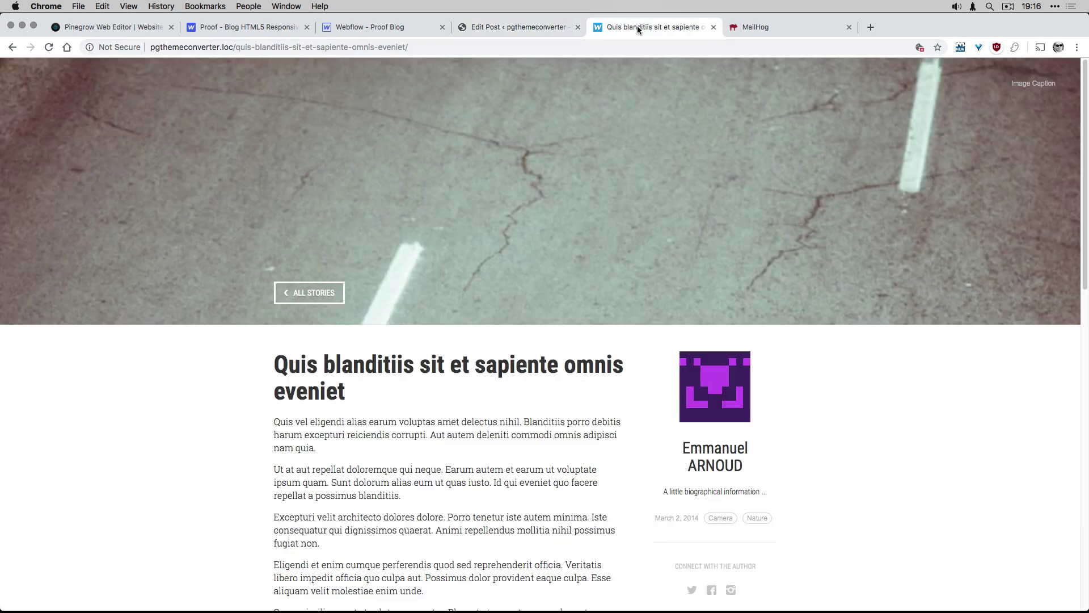
left_click(318, 293)
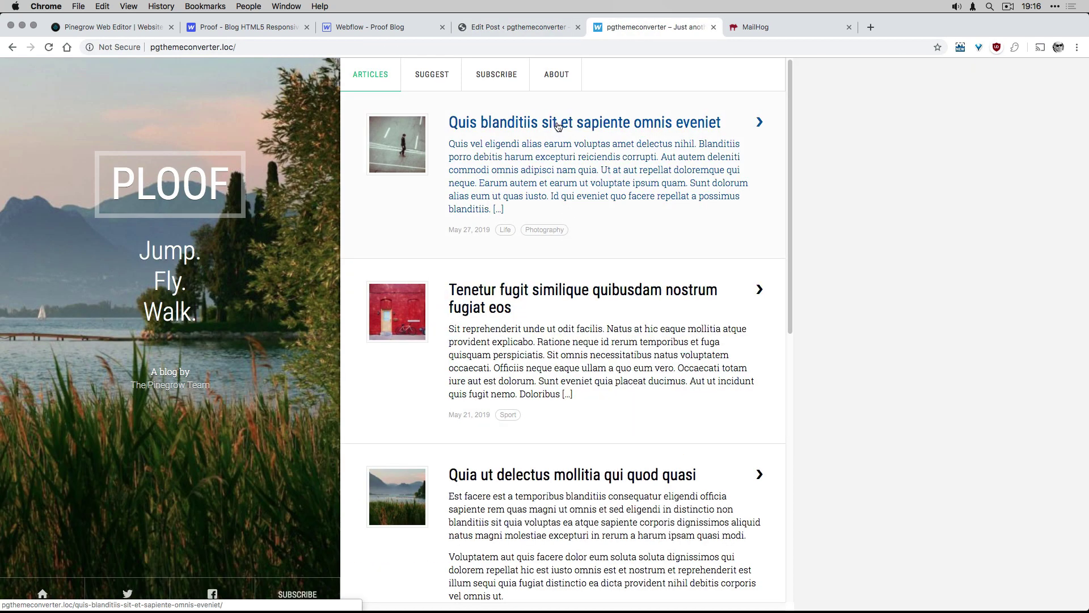
left_click(558, 125)
scroll(489, 212, "down", 10)
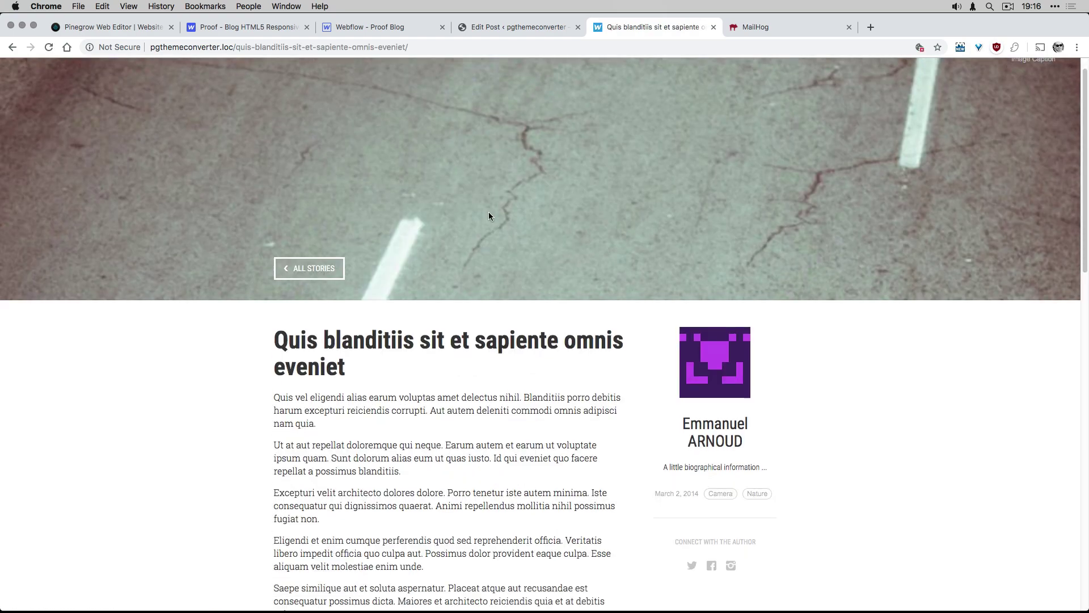
scroll(488, 212, "down", 8)
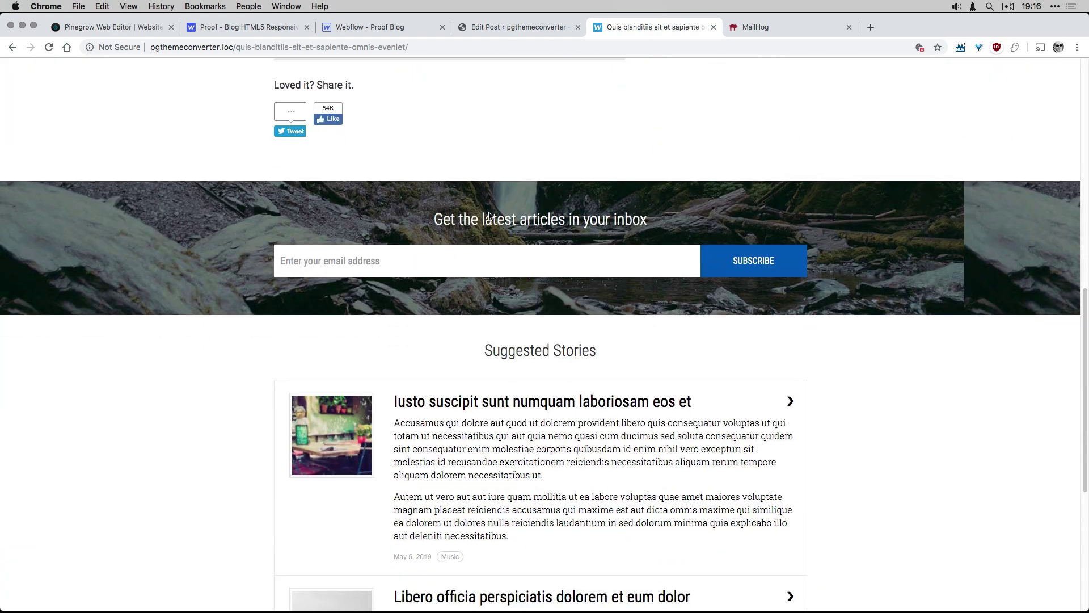
scroll(489, 215, "down", 3)
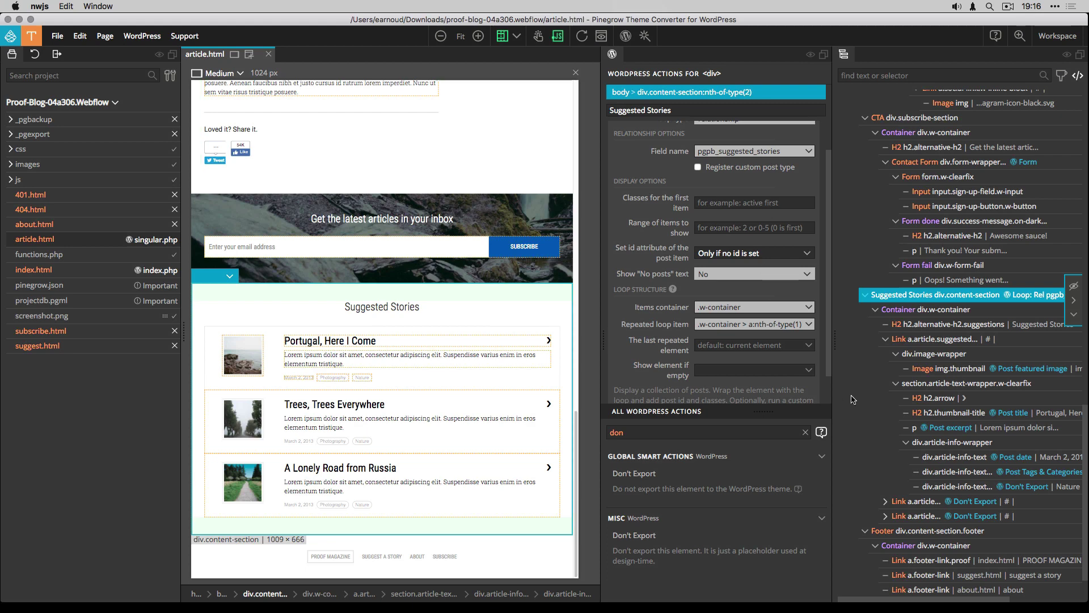
In Pinegrow, add a smart Post Link action to the first suggested article's link element and save article.html
left_click(914, 340)
double_click(653, 428)
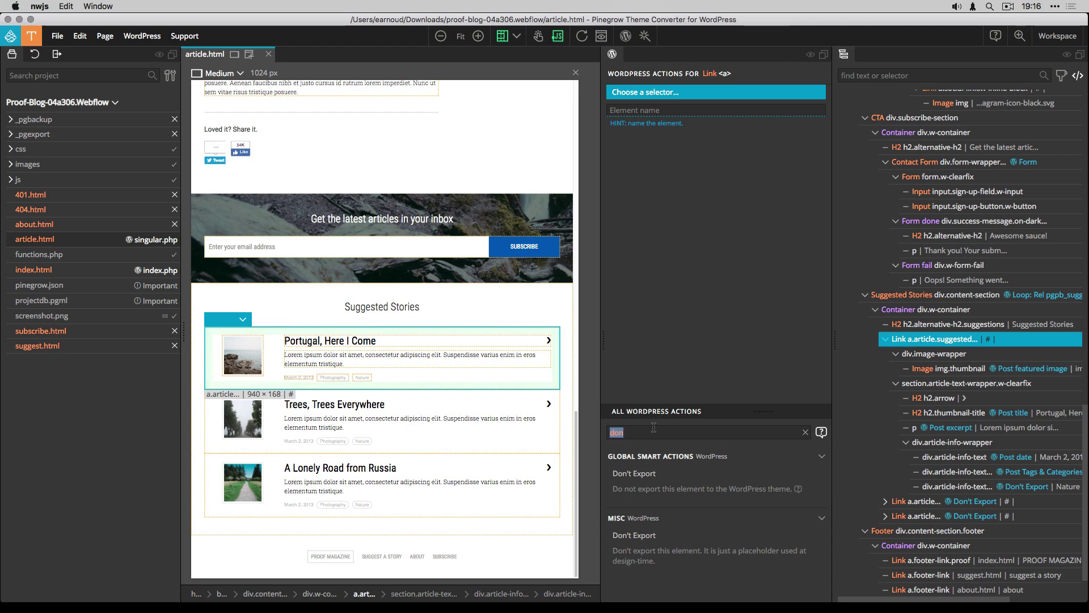
type("link")
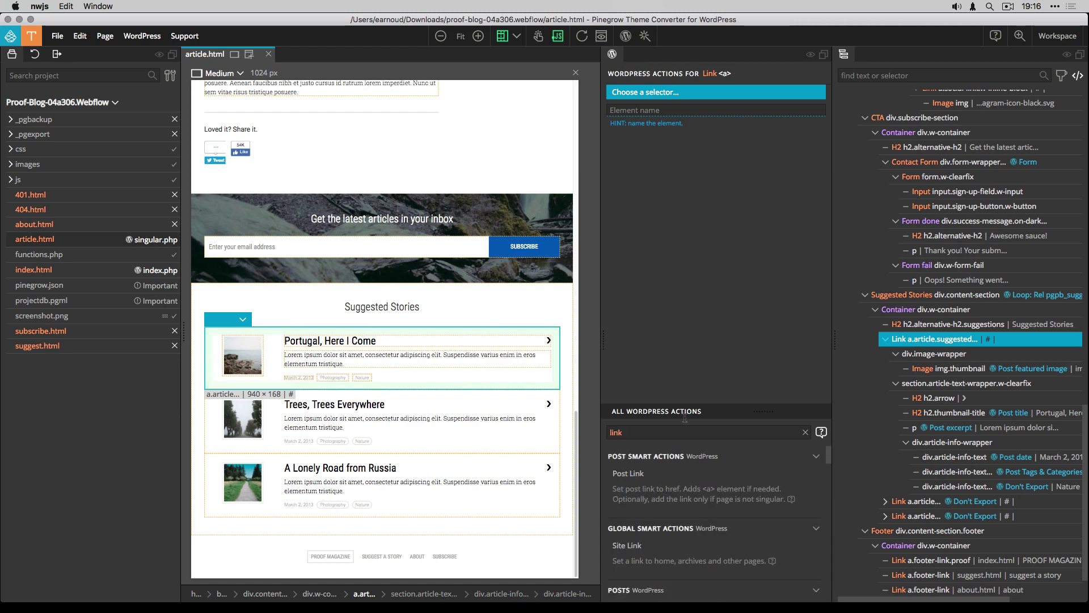
left_click(628, 474)
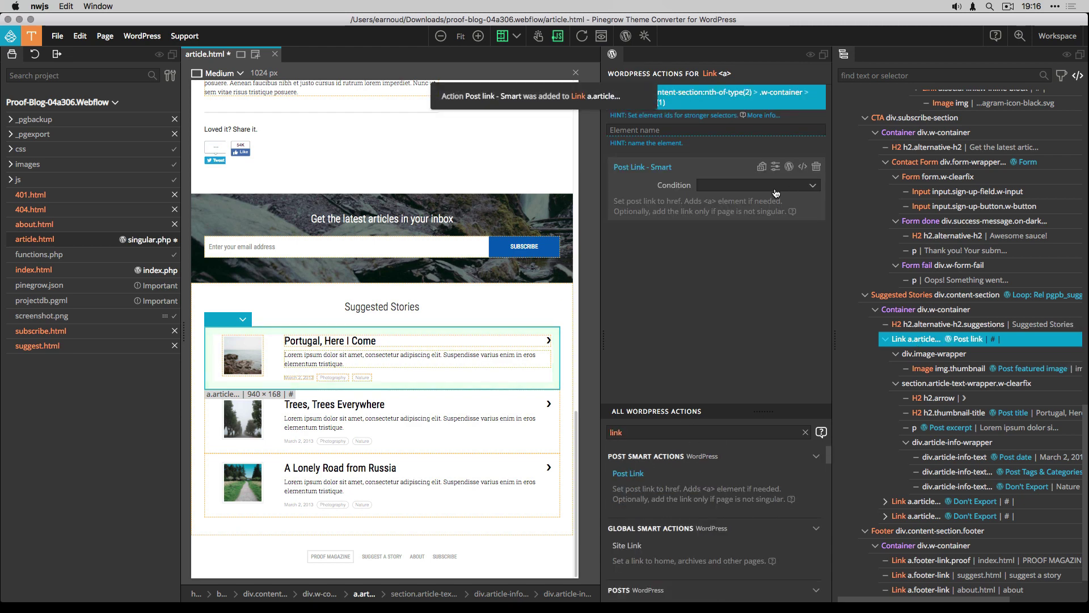
left_click(57, 37)
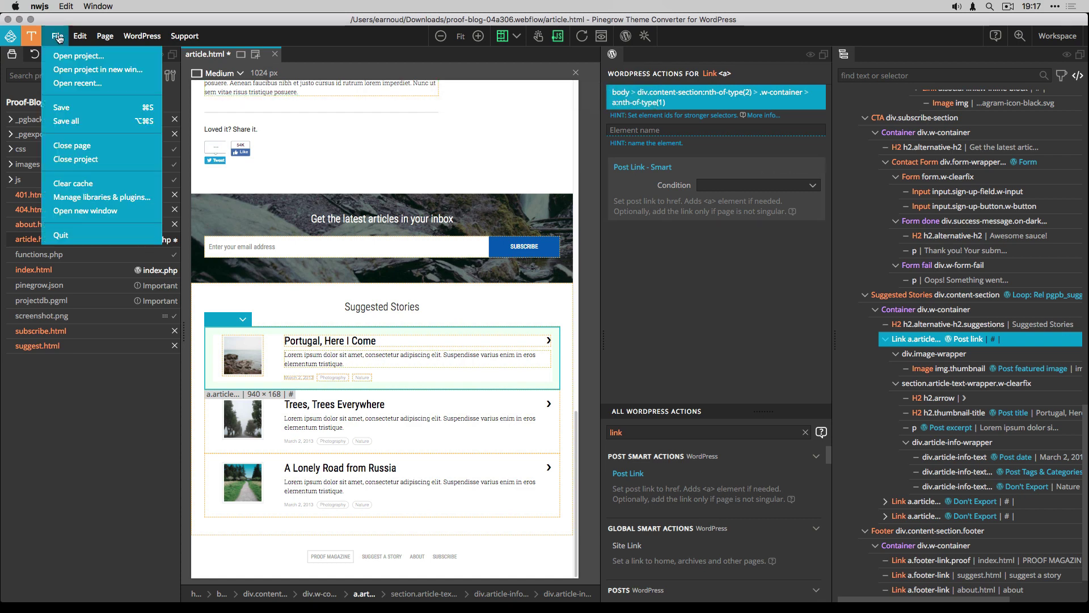
left_click(59, 111)
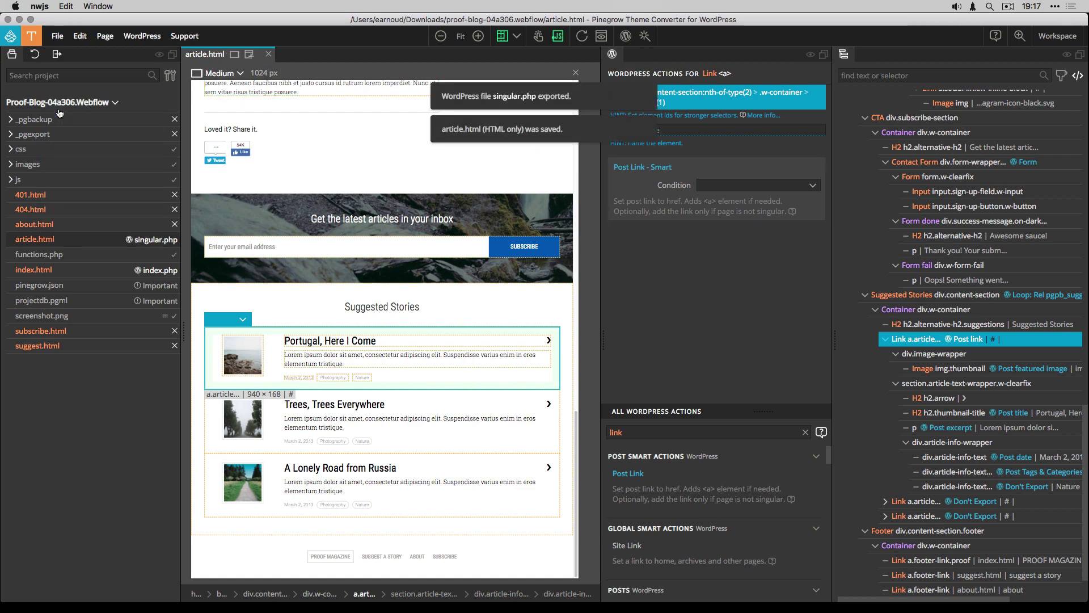
In the WordPress admin in Chrome, add "Maxime qui pariatur necessitatibus" as a suggested story to the "Tenetur fugit similique quibusdam nostrum fugiat eos" post and update it
key("super+Tab")
left_click(188, 213)
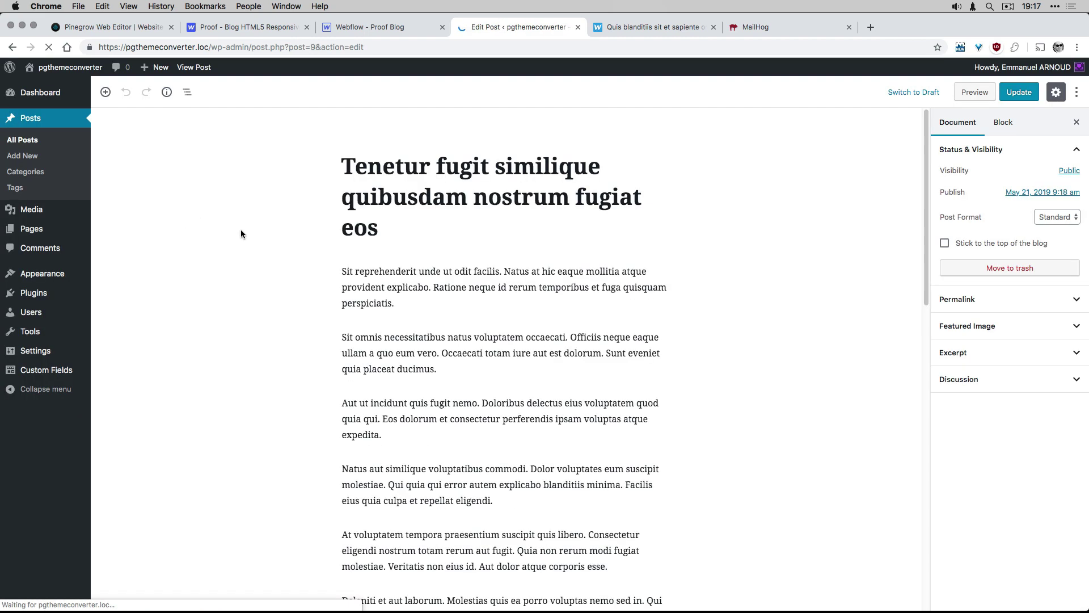
scroll(361, 316, "down", 15)
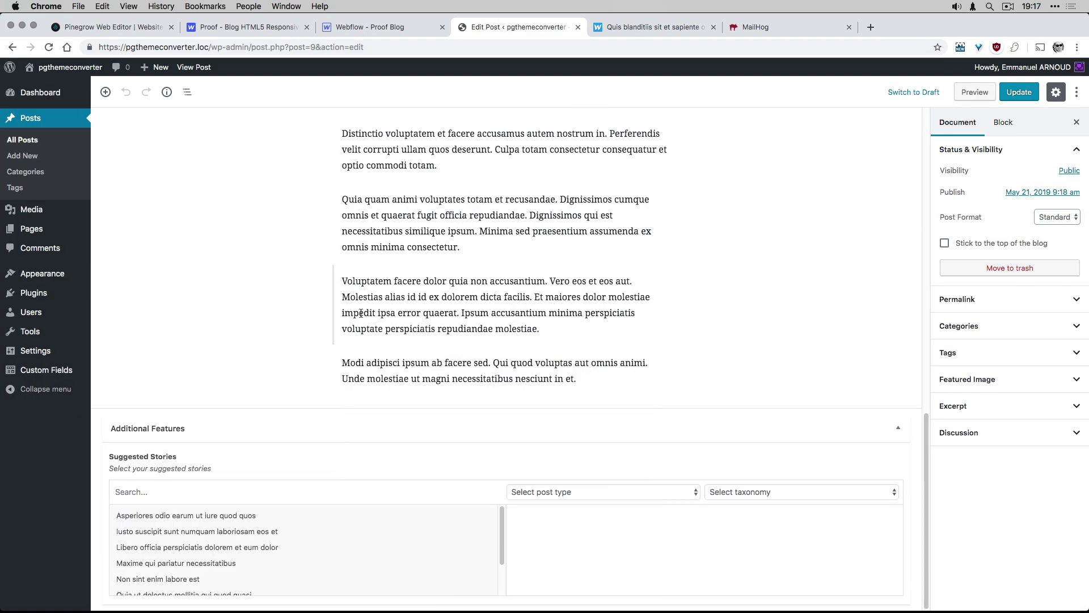
left_click(193, 562)
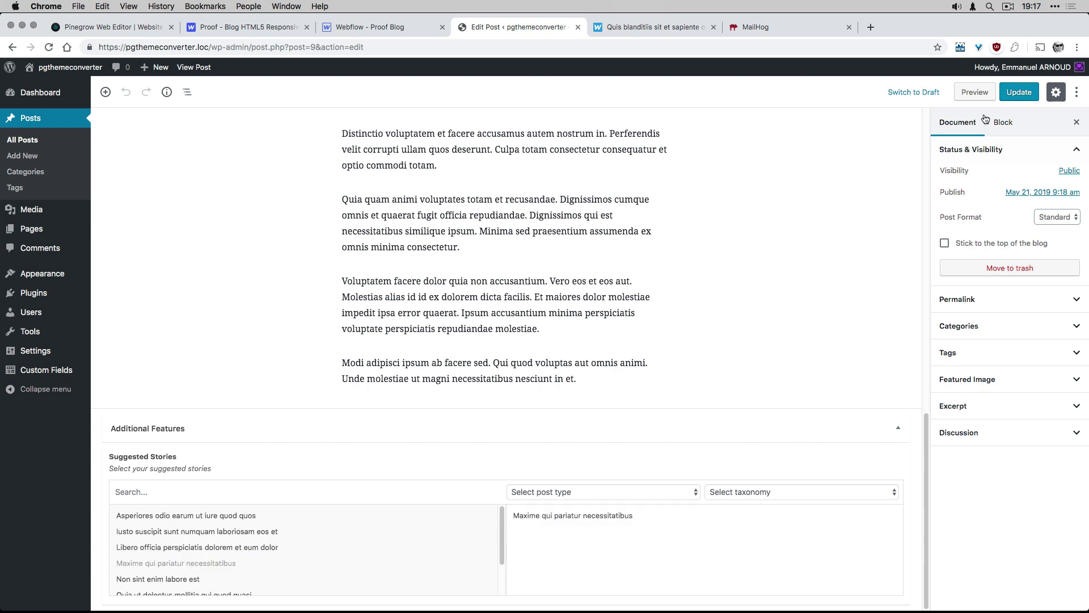
left_click(1018, 92)
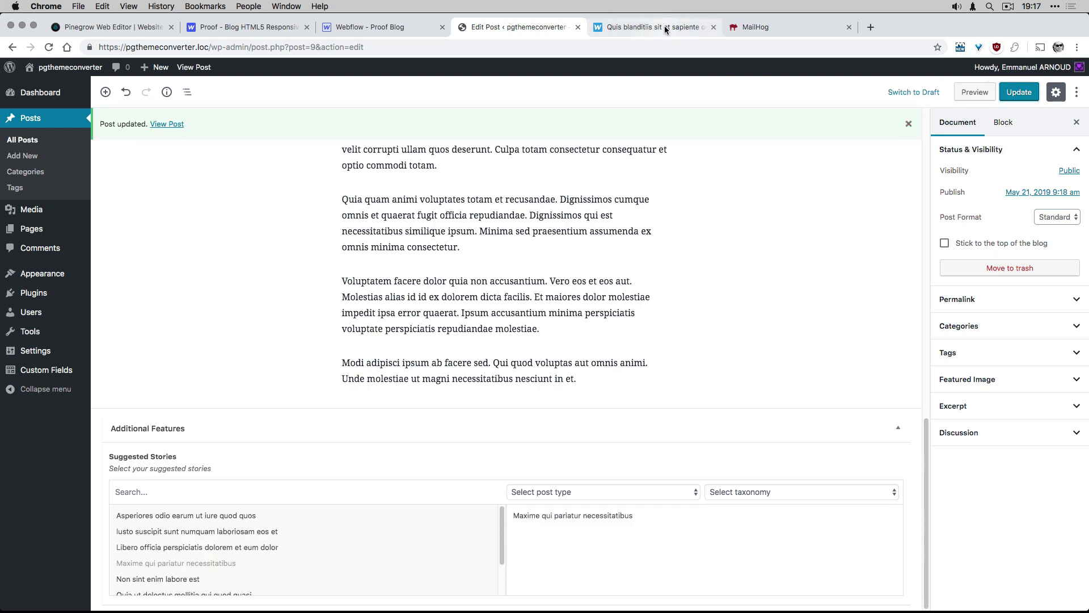
Open the "Tenetur fugit similique quibusdam nostrum fugiat eos" article on the live blog and examine its Suggested Stories section
left_click(665, 27)
left_click(310, 293)
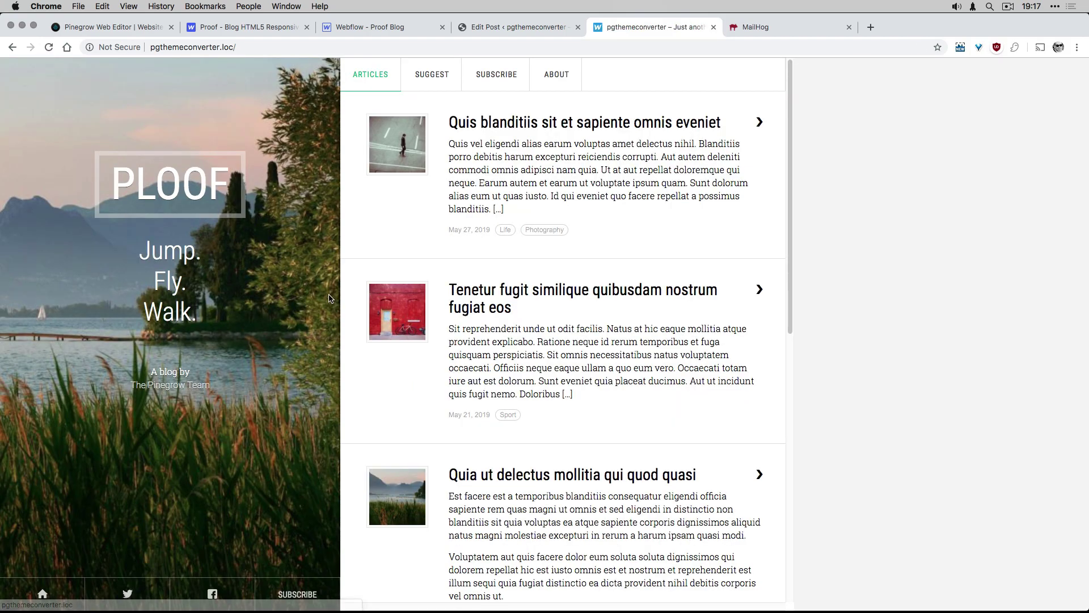
left_click(536, 291)
scroll(535, 291, "down", 15)
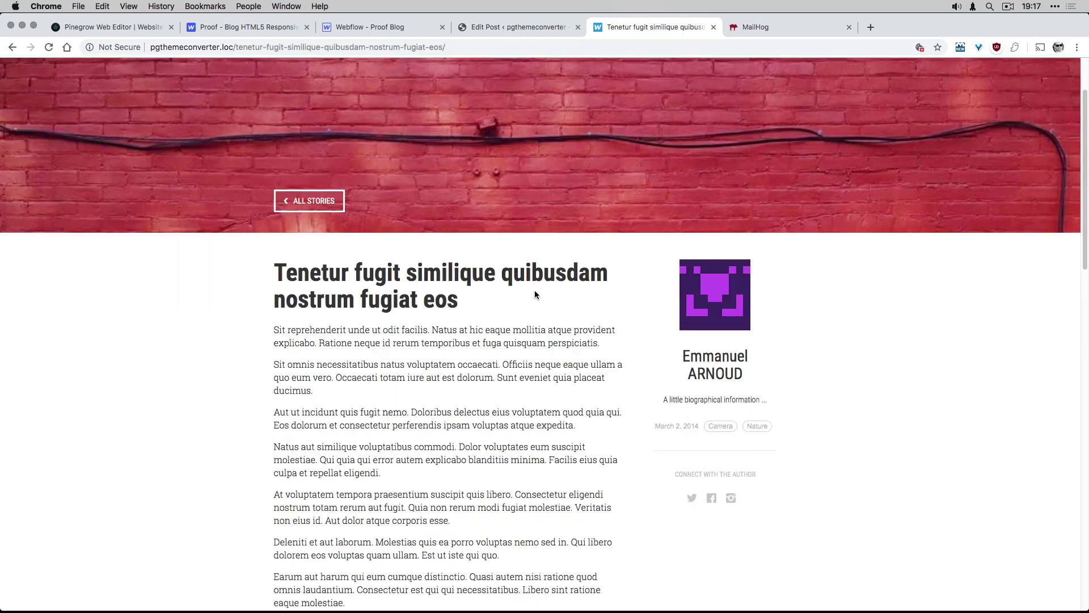
scroll(535, 291, "down", 3)
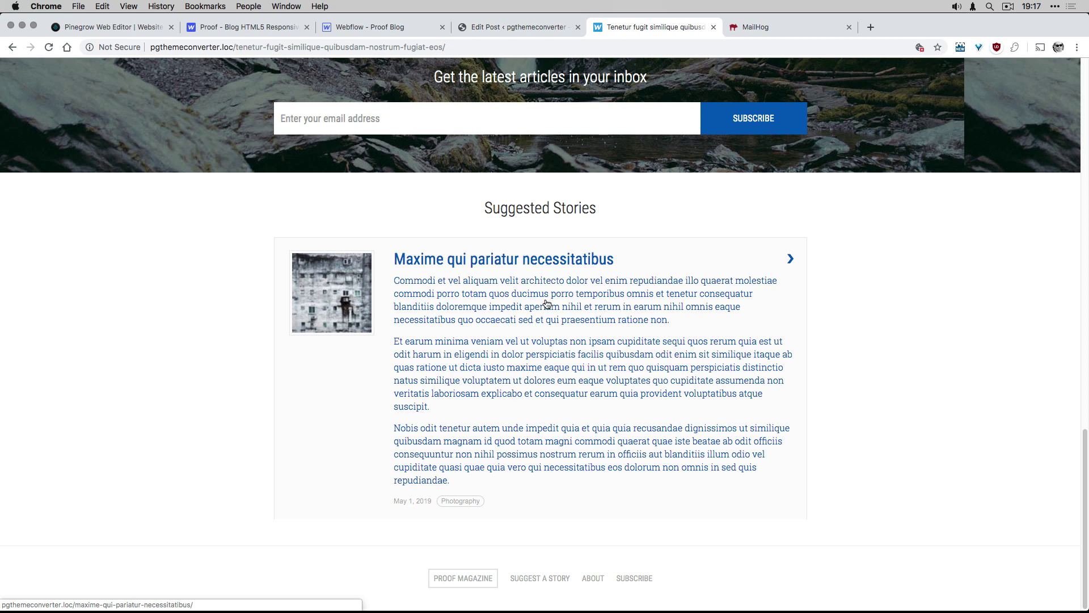